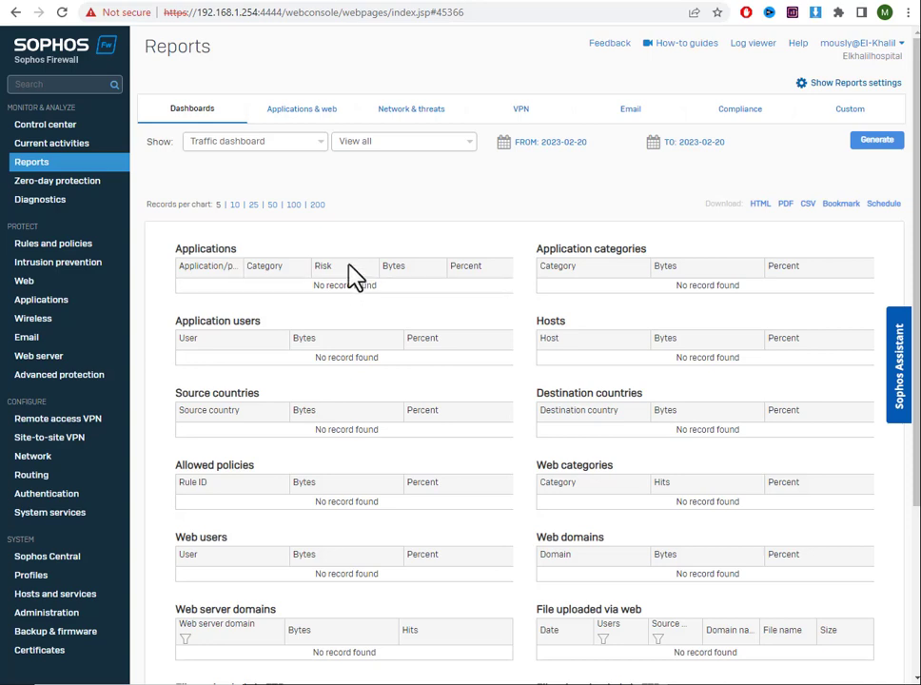
Review the Sophos alert e-mail warning that reports disk usage has reached 91%
click(402, 1)
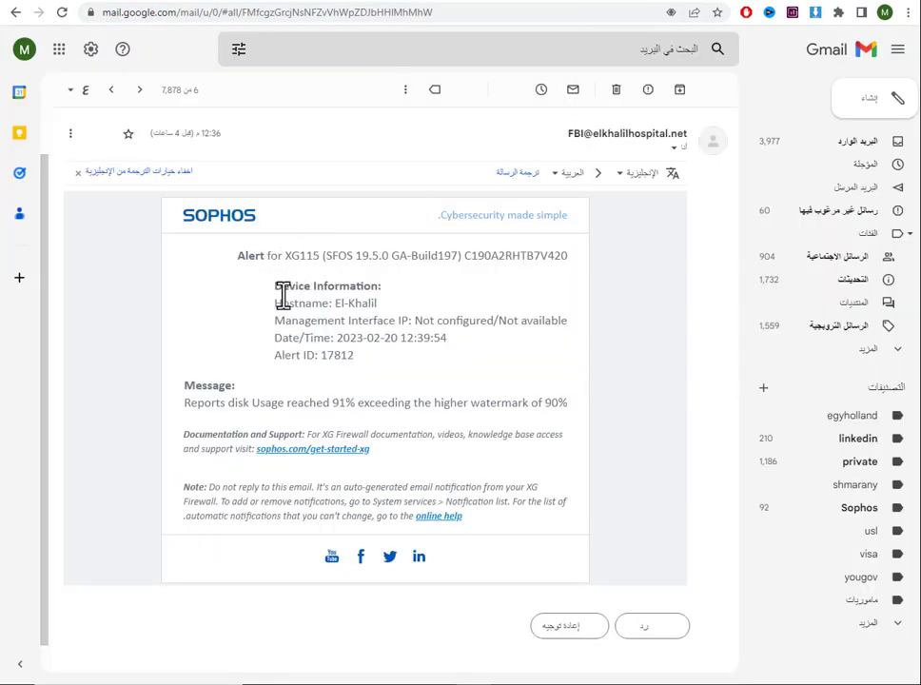
drag(187, 402, 571, 414)
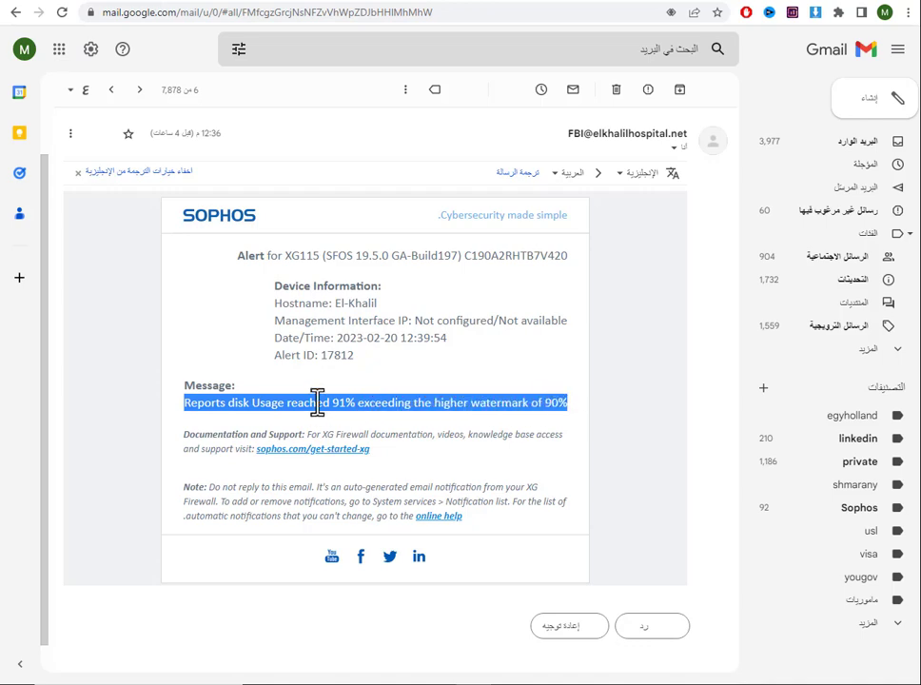
click(463, 3)
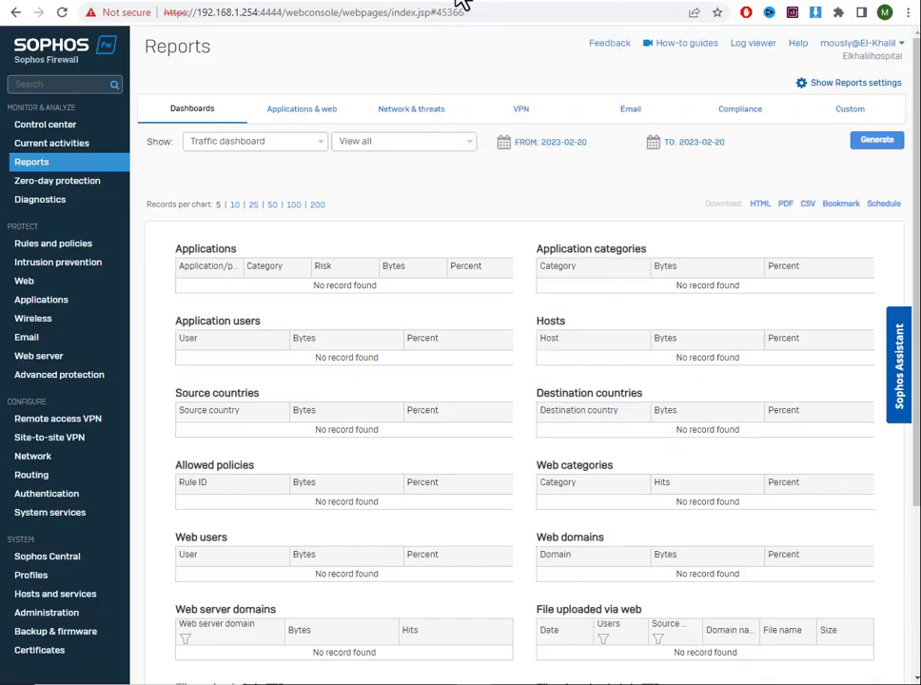
Check the notification mail server settings under Administration, then move on to System services
click(61, 618)
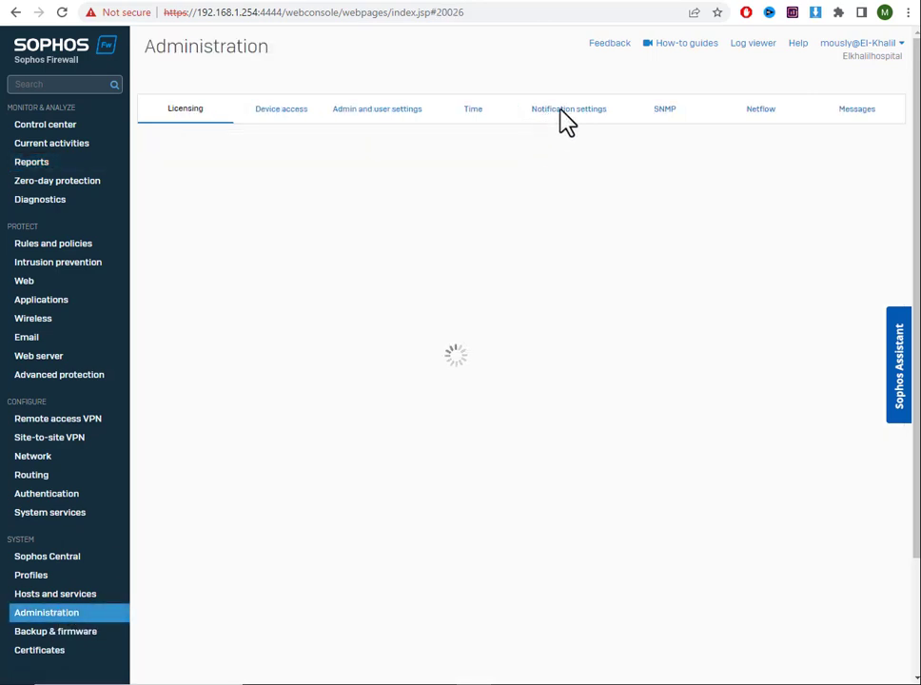
click(564, 119)
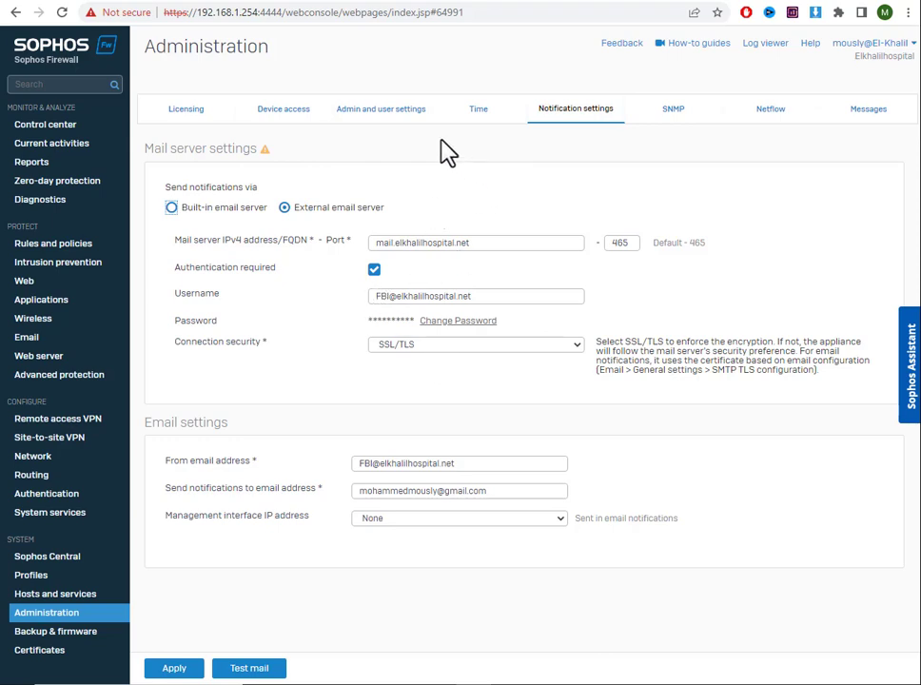
click(73, 522)
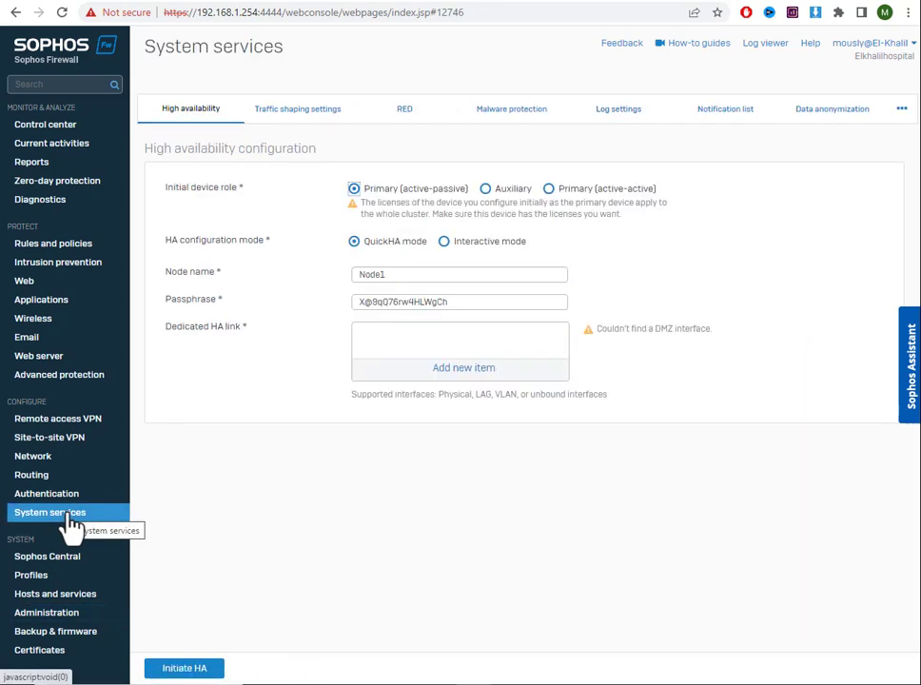
Look through the Log settings page in System services
click(640, 132)
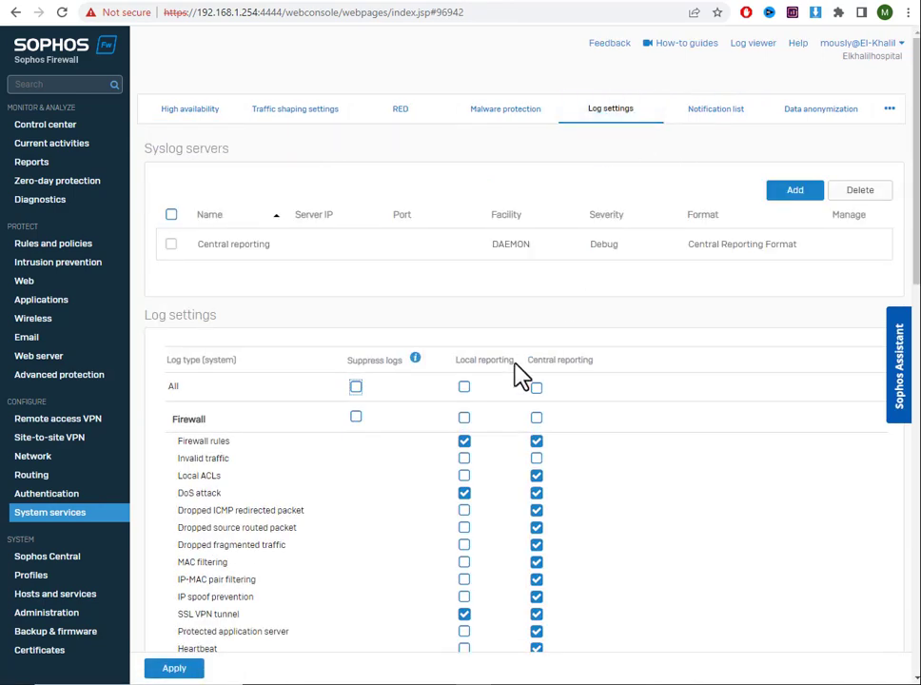
scroll(520, 366, down, 1)
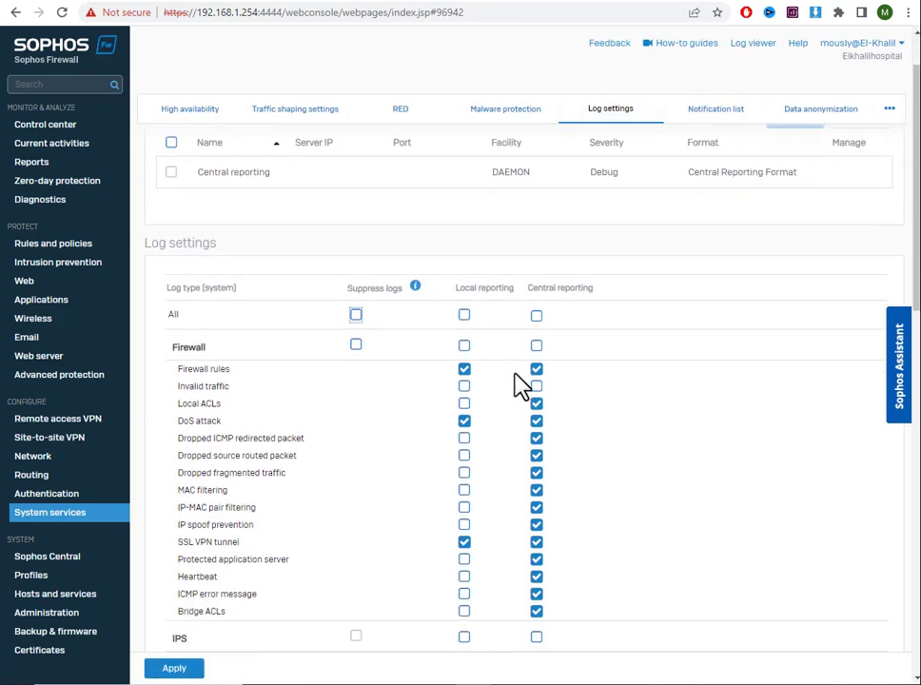
scroll(520, 385, down, 3)
scroll(520, 385, up, 2)
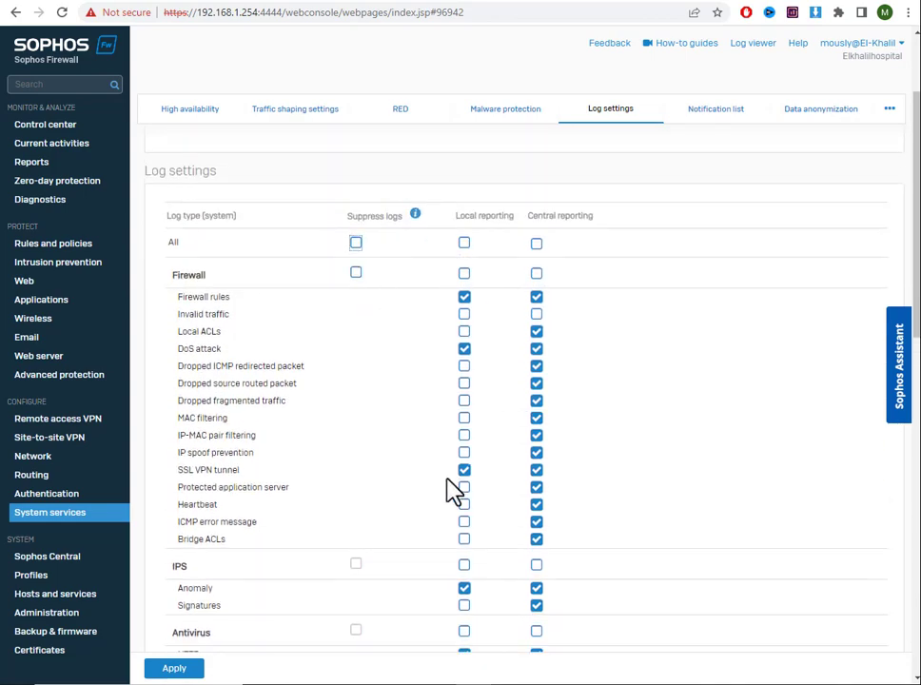
scroll(454, 491, down, 3)
scroll(453, 485, up, 2)
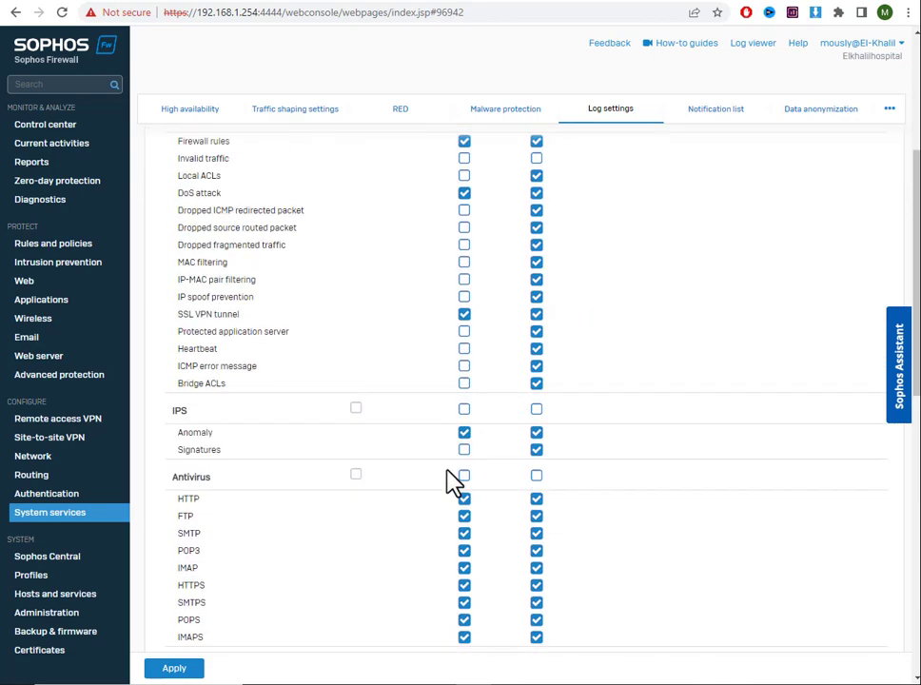
scroll(454, 483, up, 3)
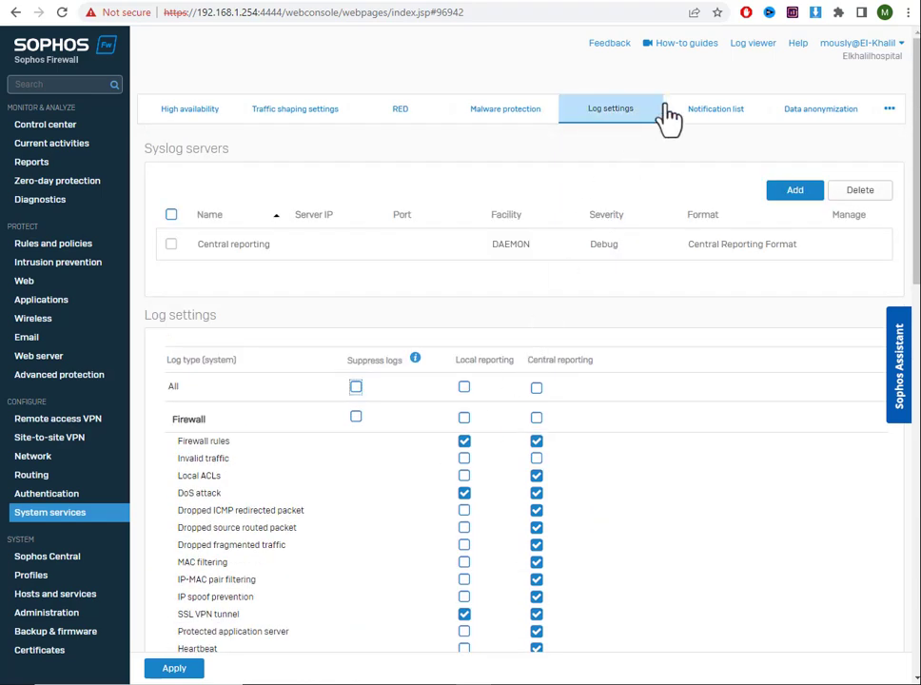
Expand Disk/Memory in the Notification list to confirm e-mail alerts, then return to Reports
click(716, 111)
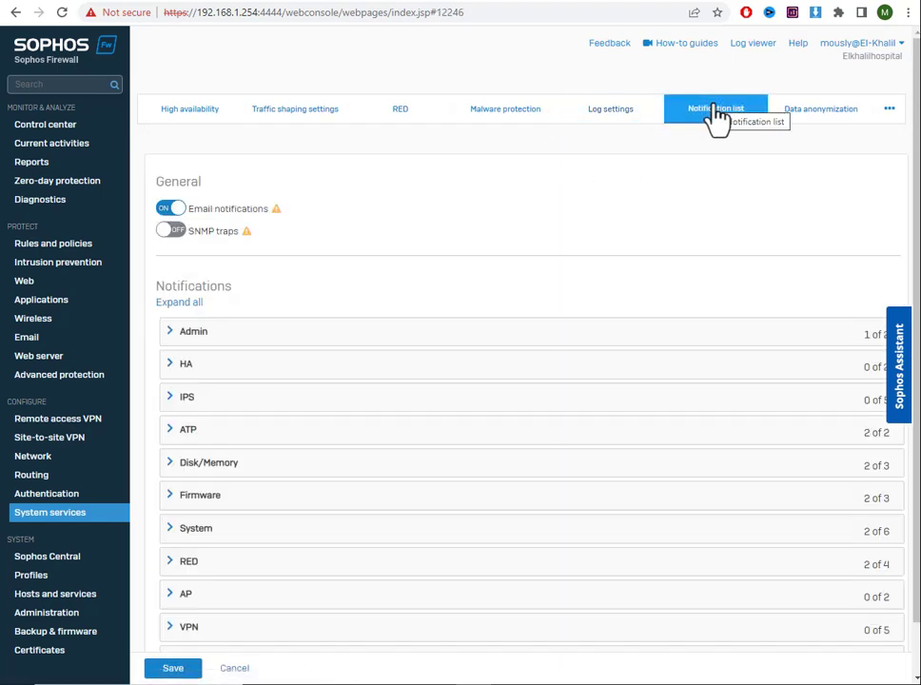
scroll(476, 333, down, 1)
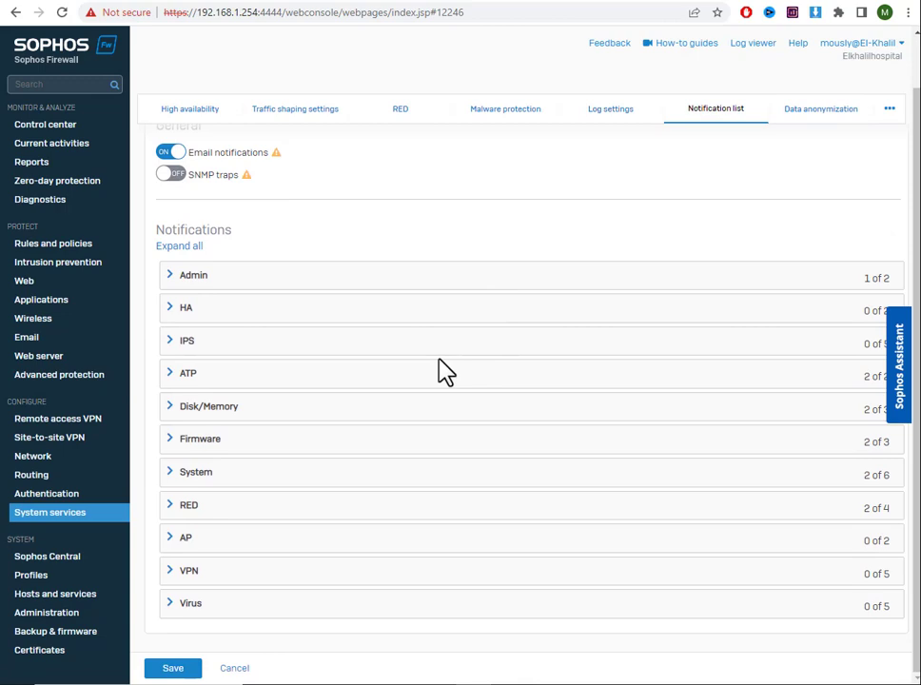
click(198, 407)
scroll(349, 441, down, 1)
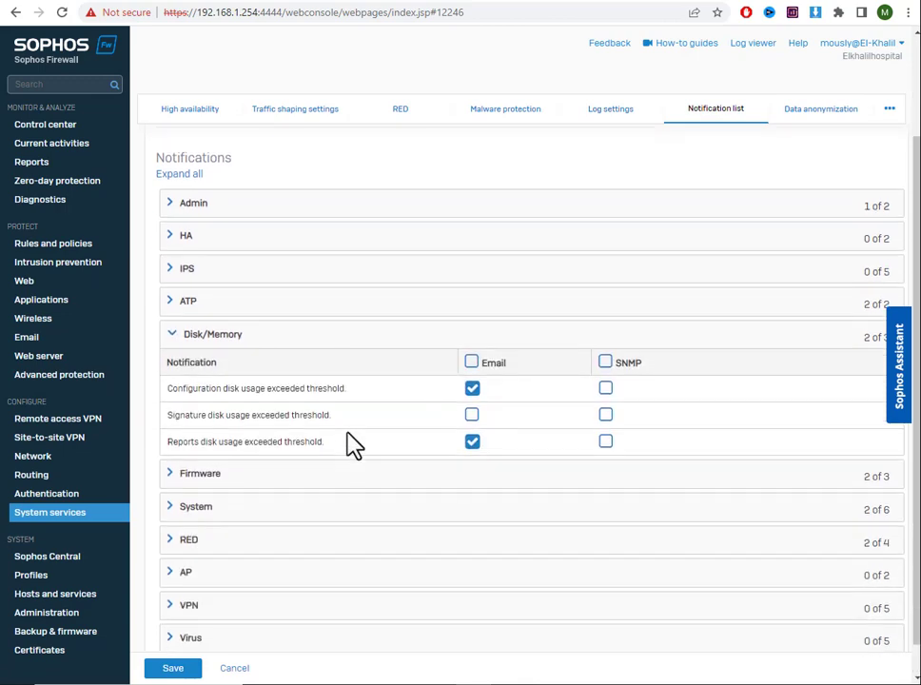
scroll(352, 442, down, 1)
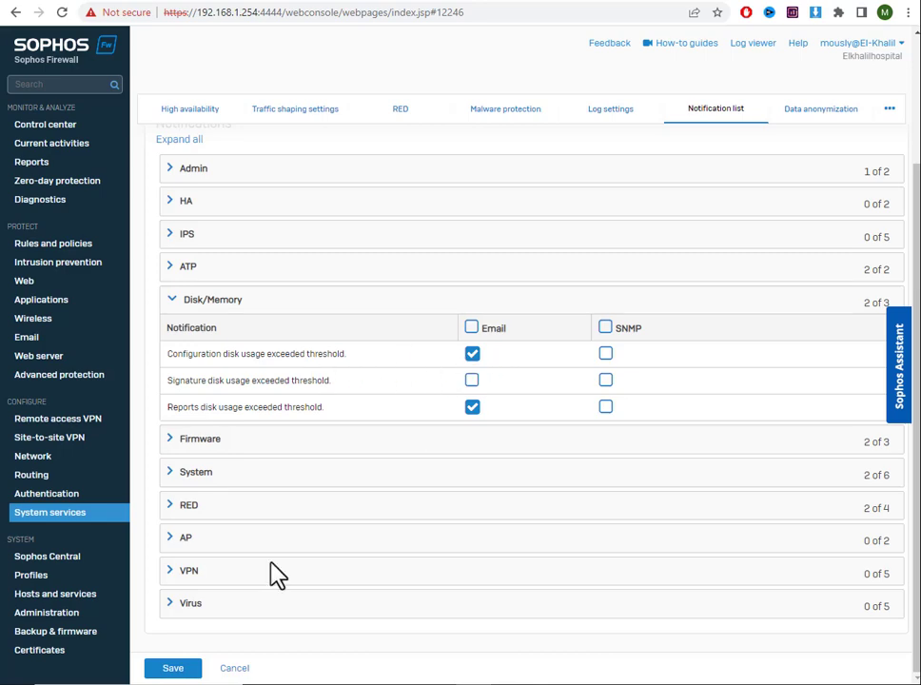
click(169, 669)
In Reports settings, confirm every log type is retained for 1 month, then switch to Manual purge
click(74, 514)
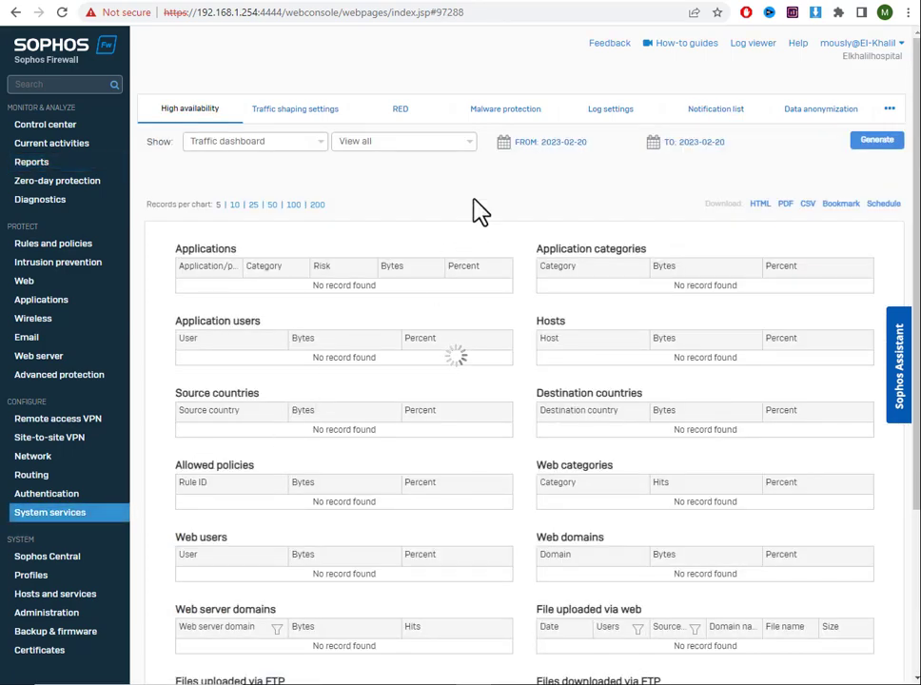
click(635, 129)
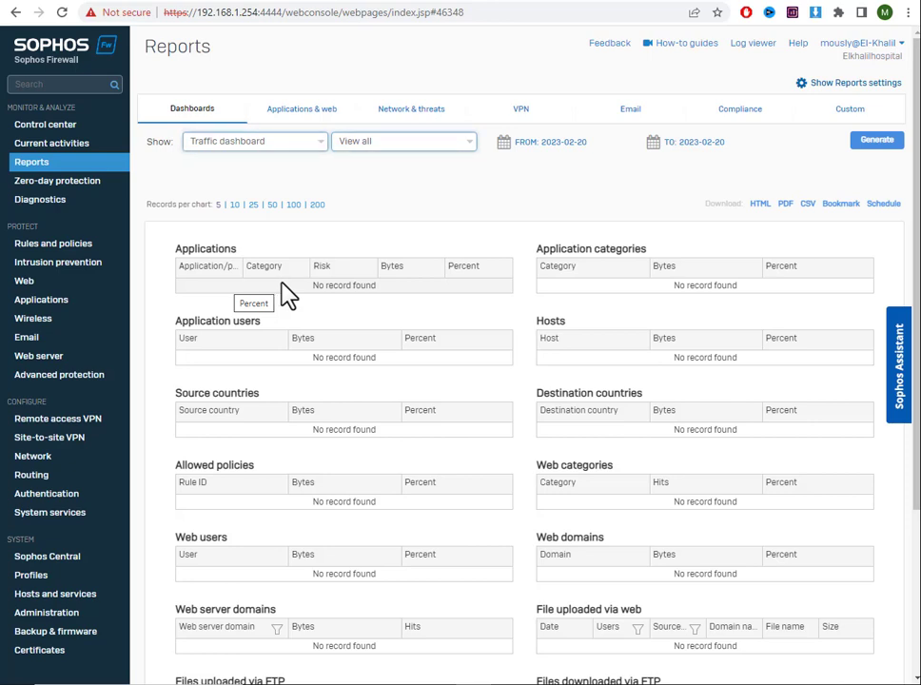
click(847, 87)
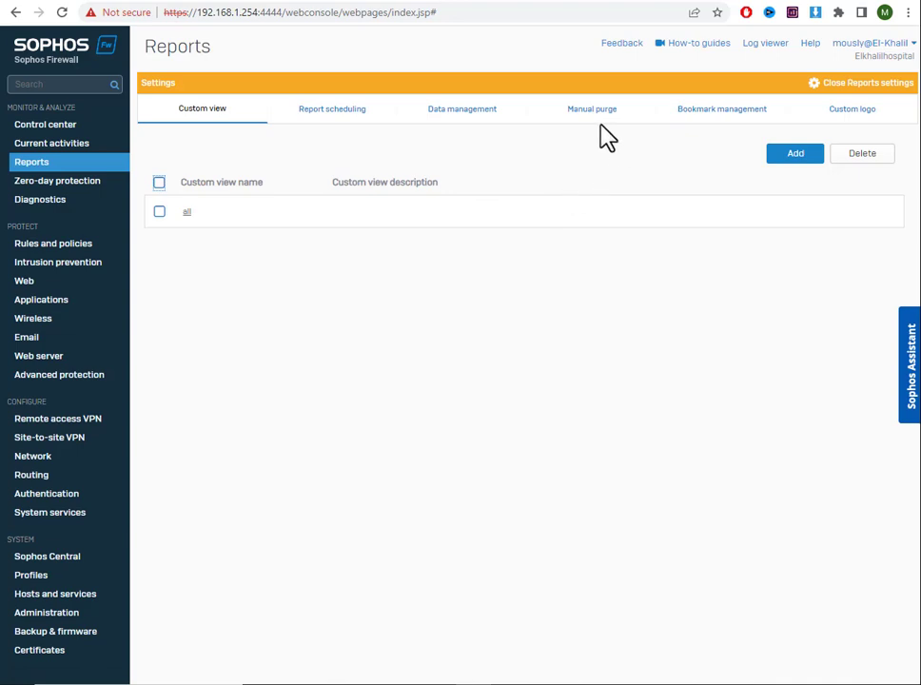
click(460, 122)
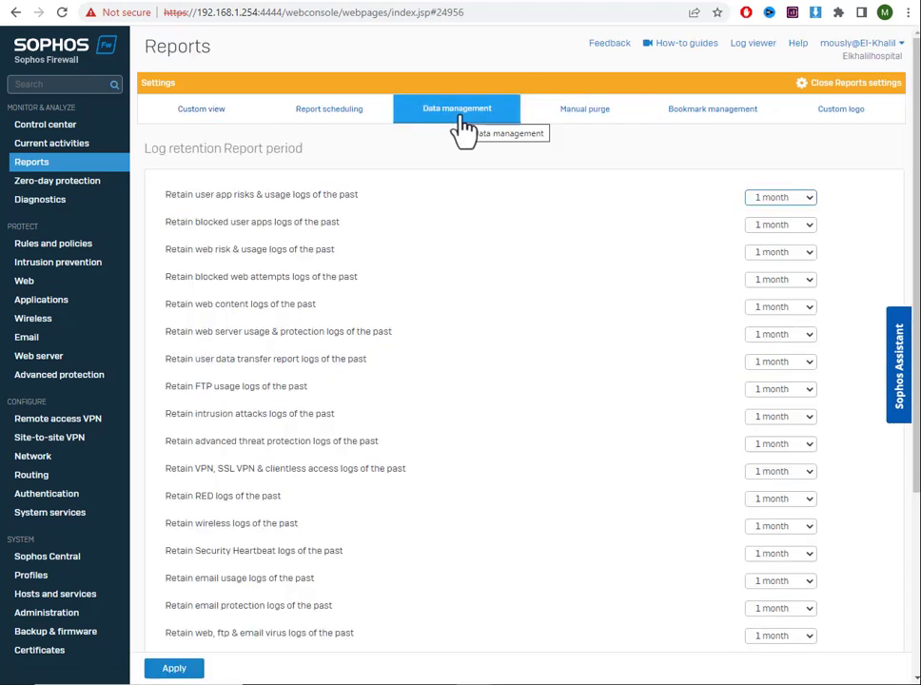
scroll(765, 329, down, 3)
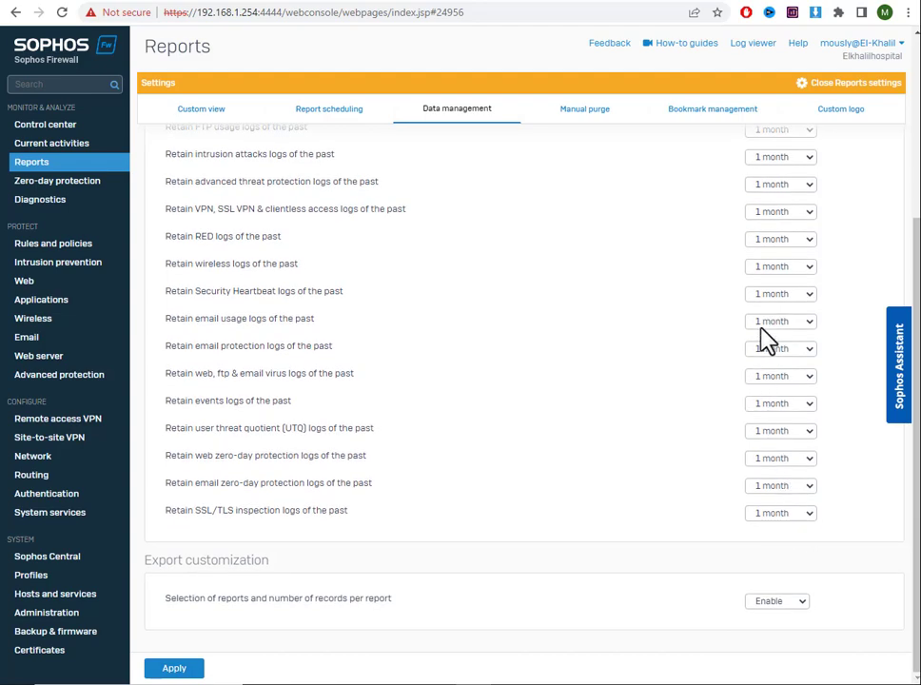
scroll(766, 339, up, 2)
scroll(766, 233, up, 2)
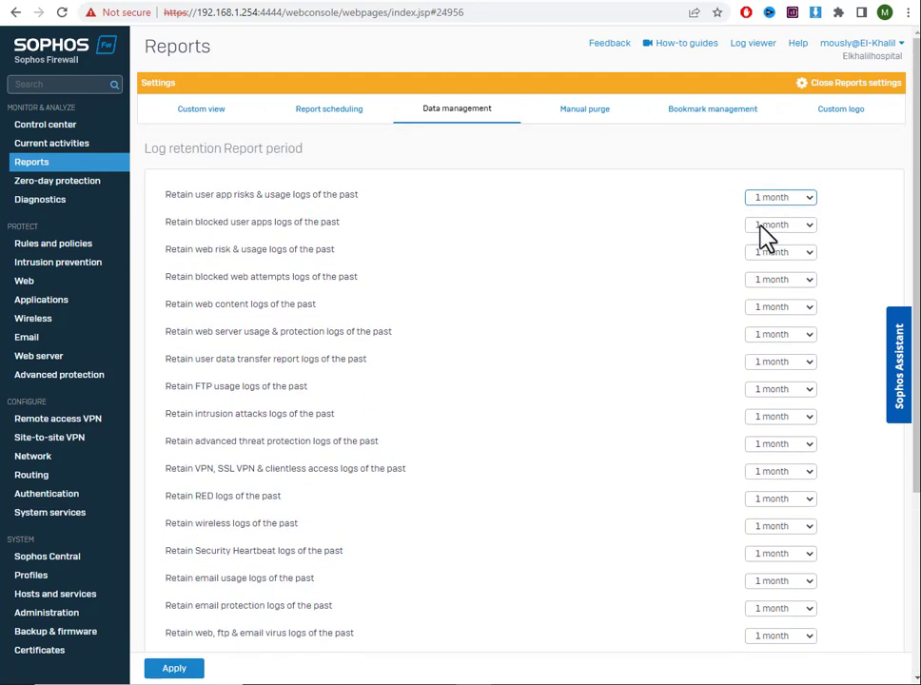
scroll(764, 234, down, 1)
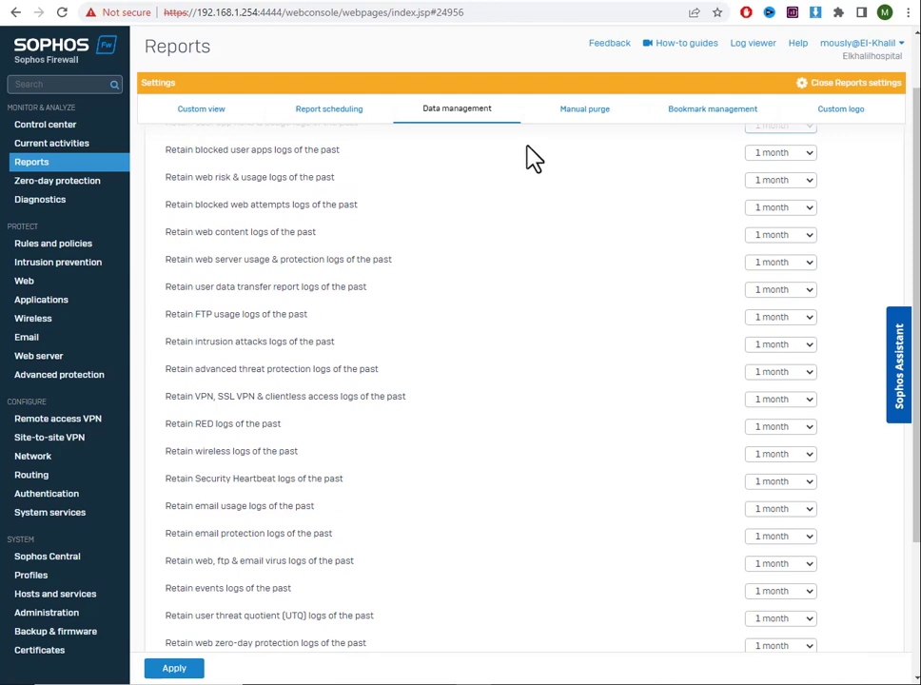
click(591, 111)
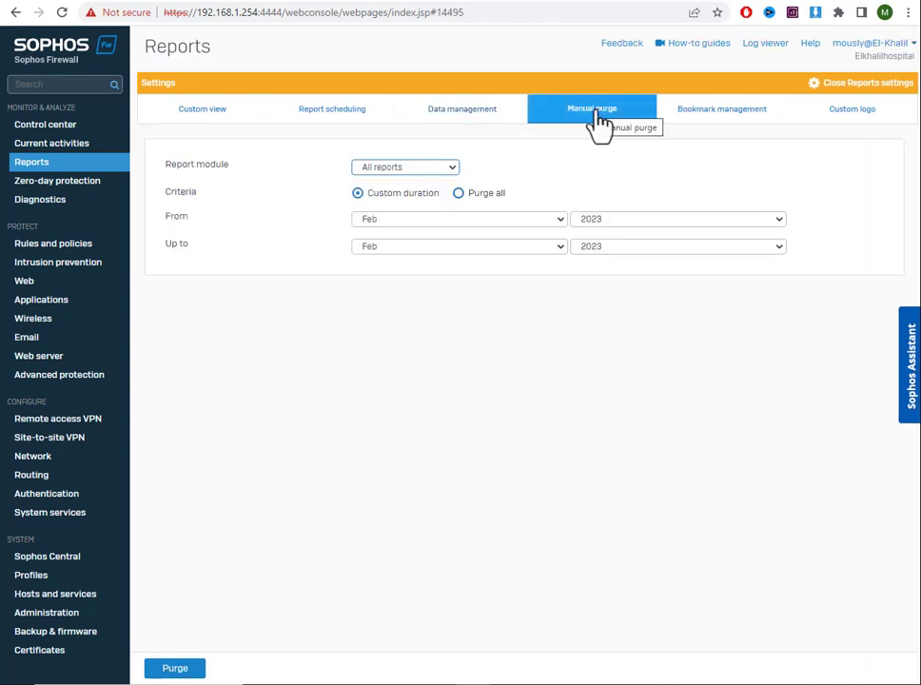
Set the manual purge criteria to Purge all for All reports and confirm purging now
click(457, 193)
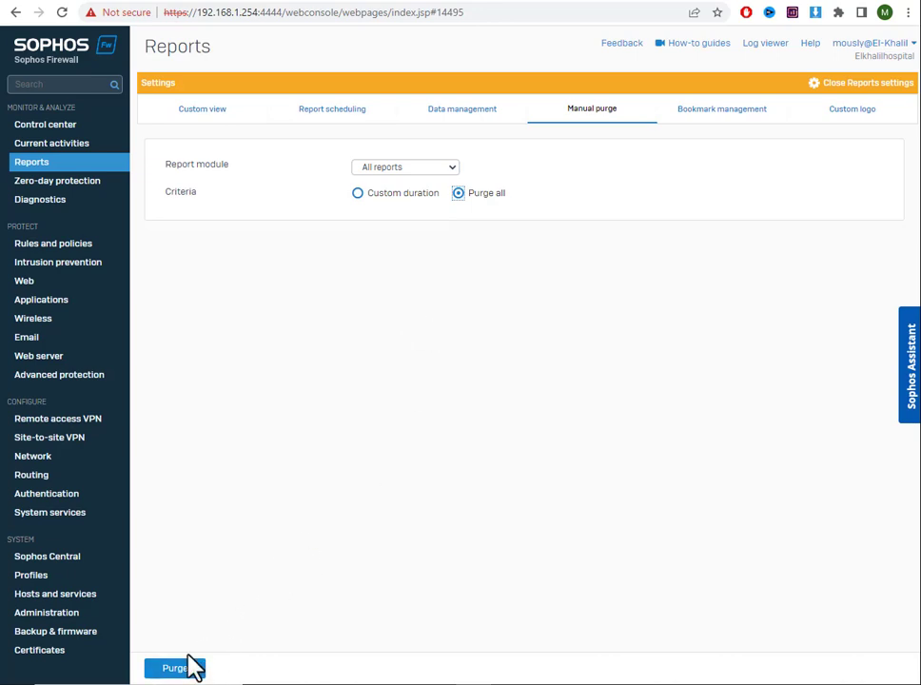
click(183, 670)
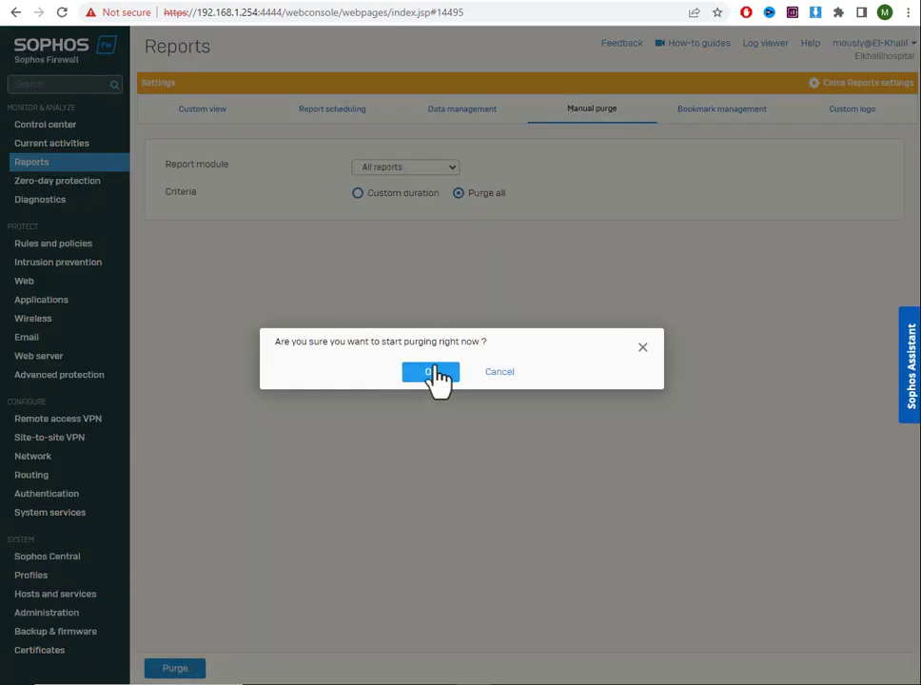
click(434, 374)
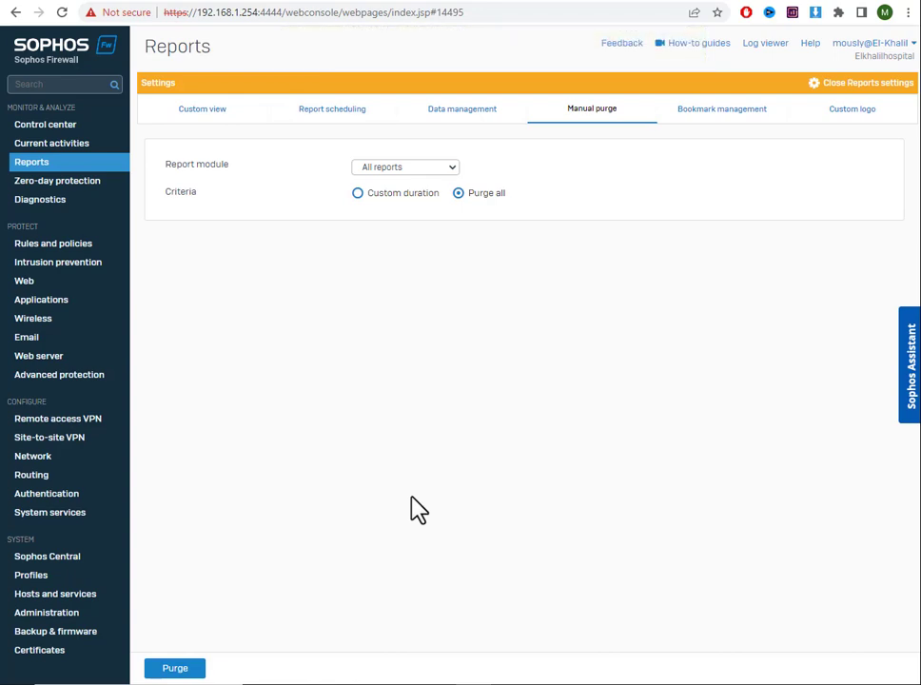
Bring the firewall web console back to front and go to the Administration page
click(48, 167)
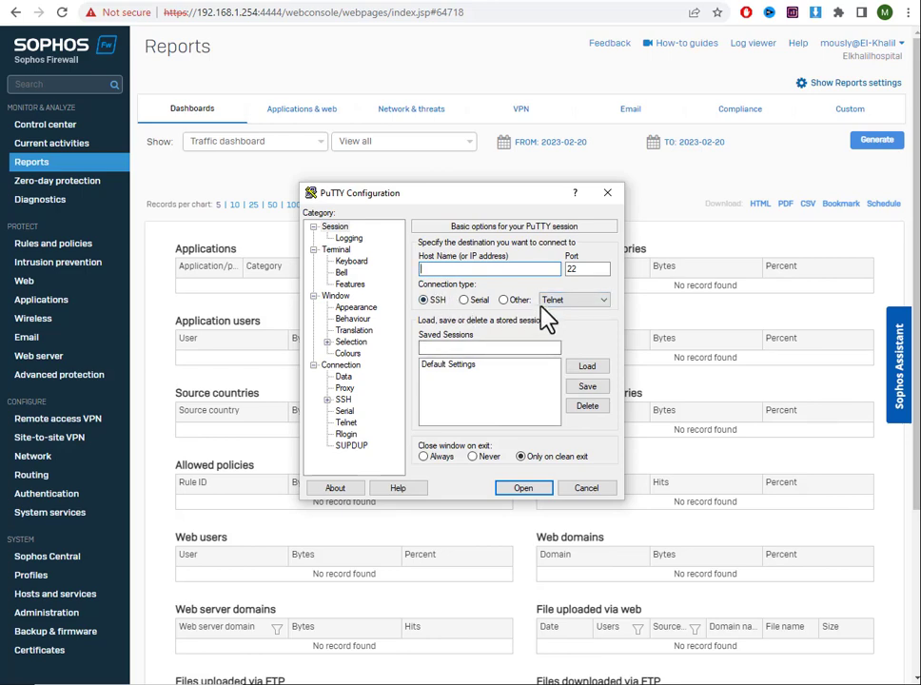
click(31, 518)
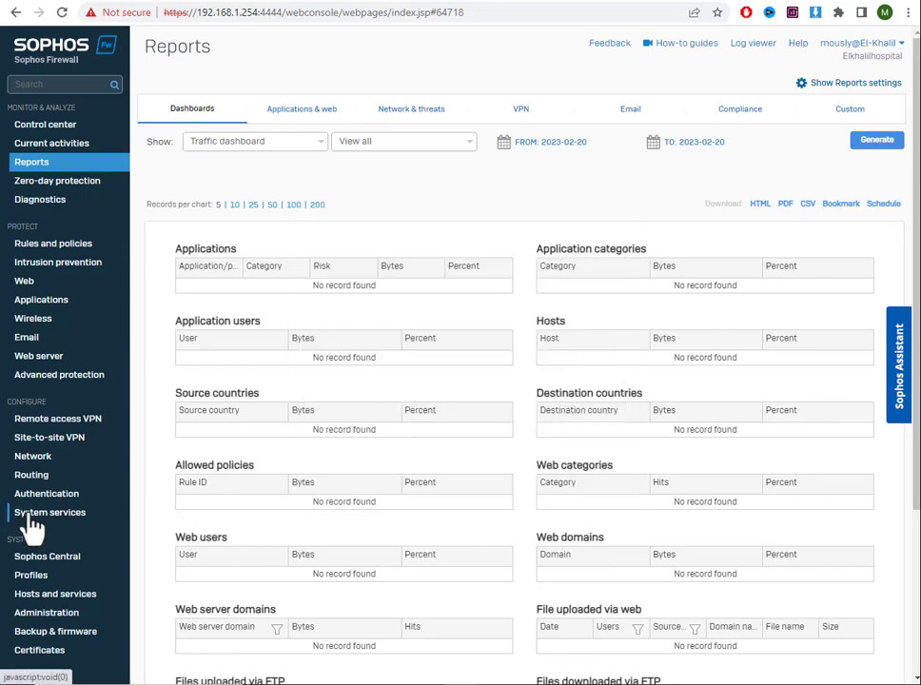
click(30, 516)
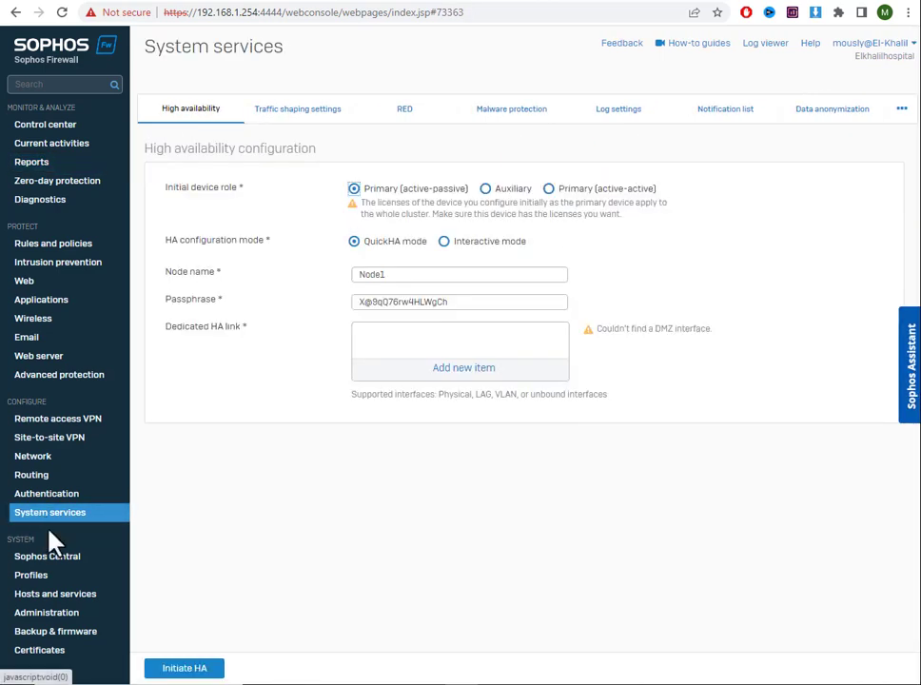
click(57, 616)
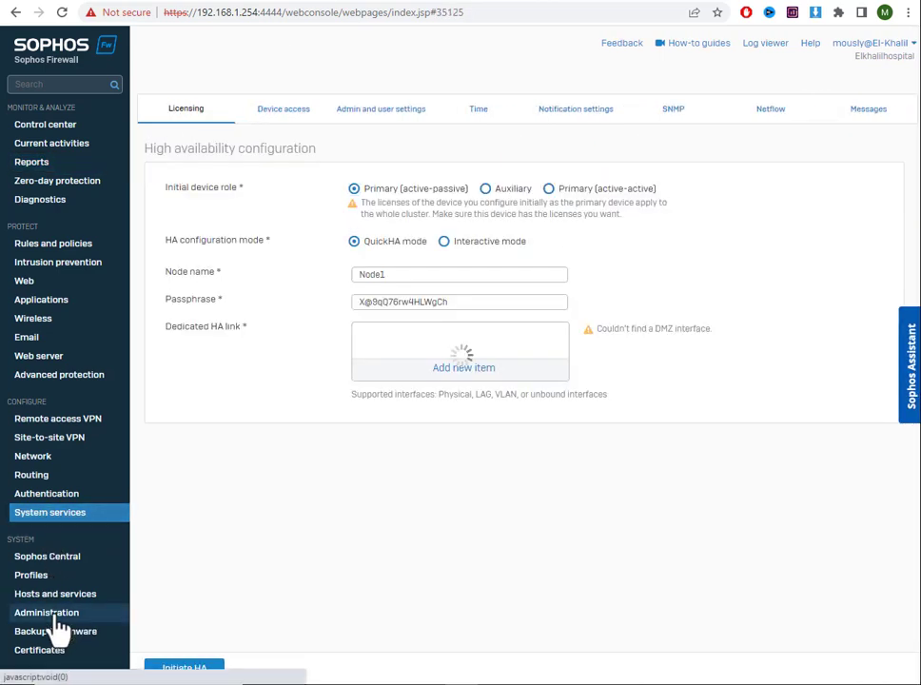
Check that Device access allows SSH from LAN and connect PuTTY to 192.168.1.254 on port 22
click(281, 119)
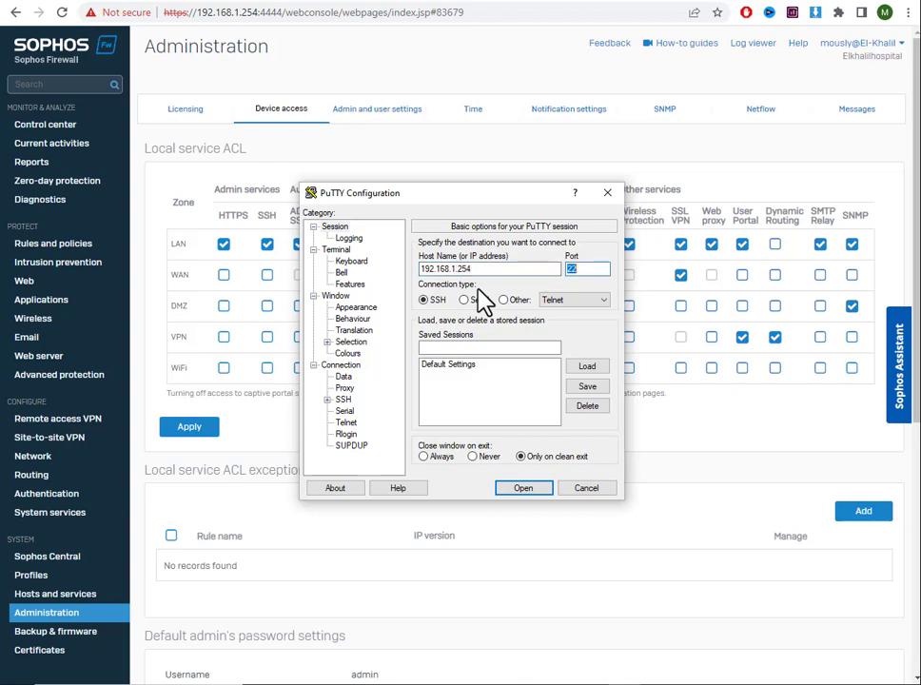
click(526, 489)
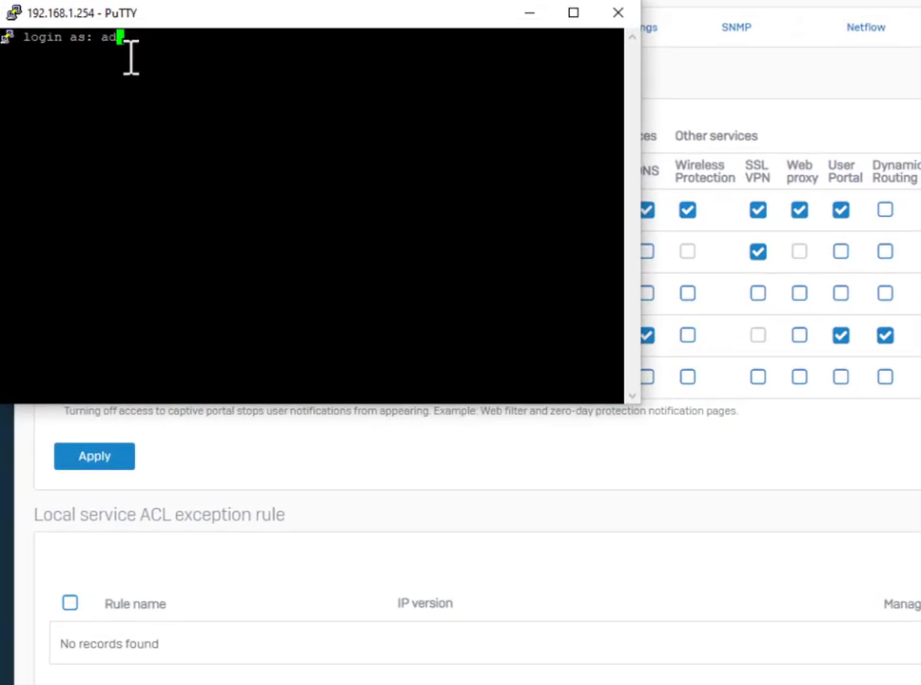
Log in to the firewall over SSH and maximize the PuTTY window
key(Return)
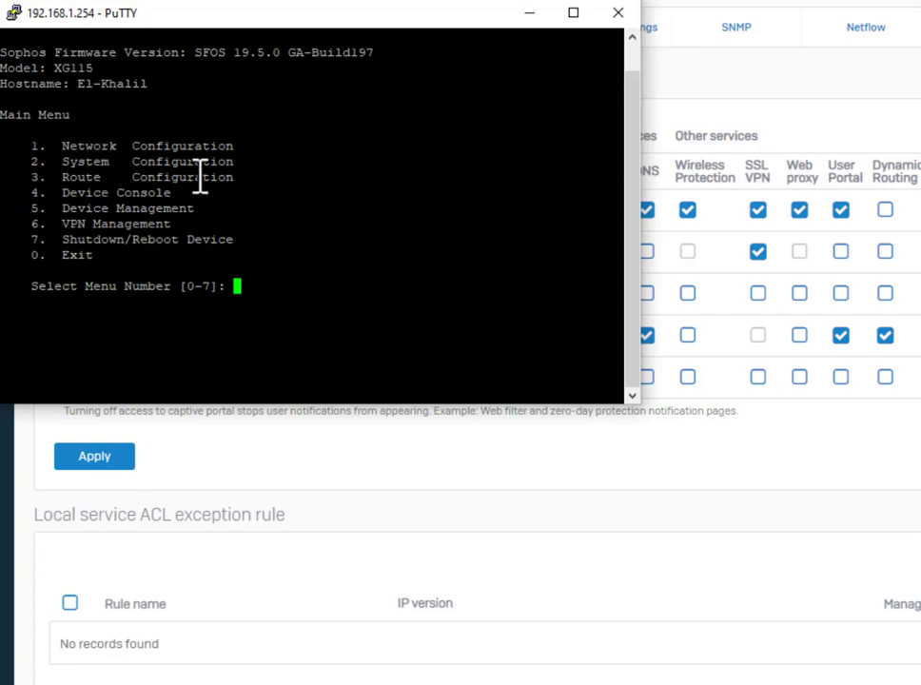
click(573, 12)
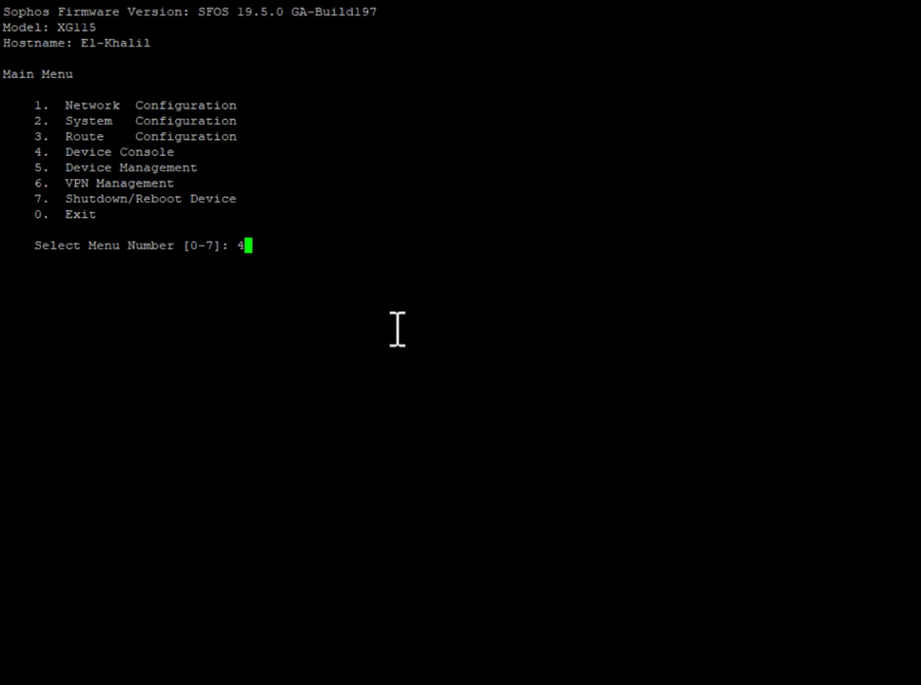
In the Device Console, run 'show on-box-reports' and attempt 'set on-box-reports on', which fails
key(Return)
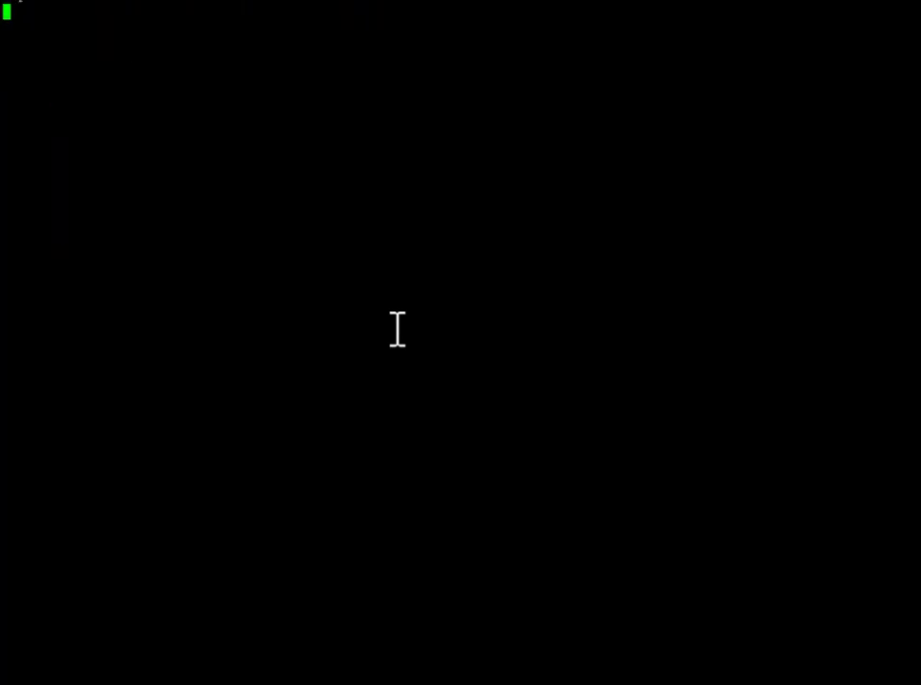
text(s)
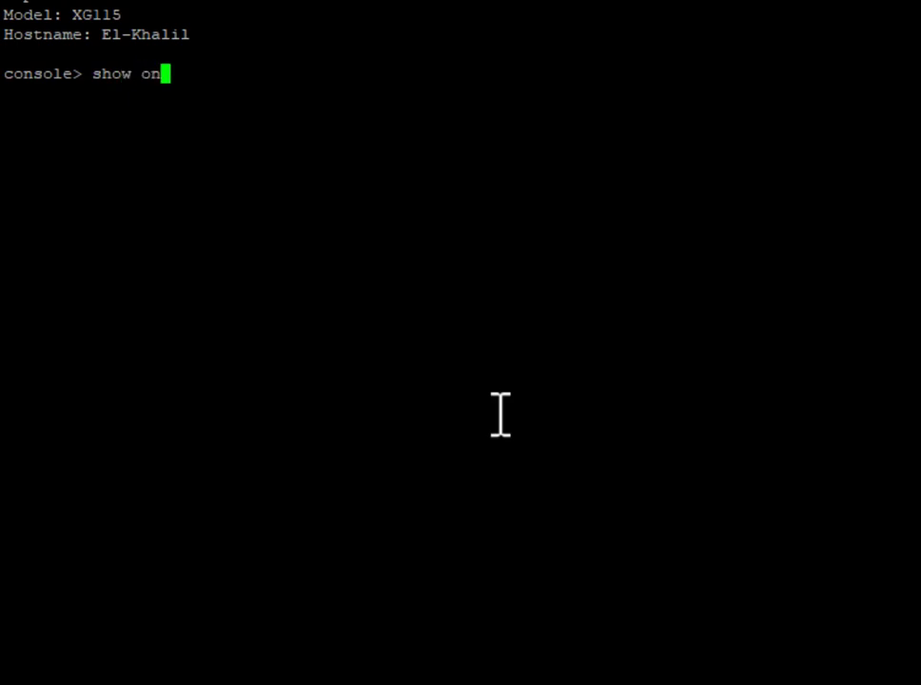
text(how on)
key(Tab)
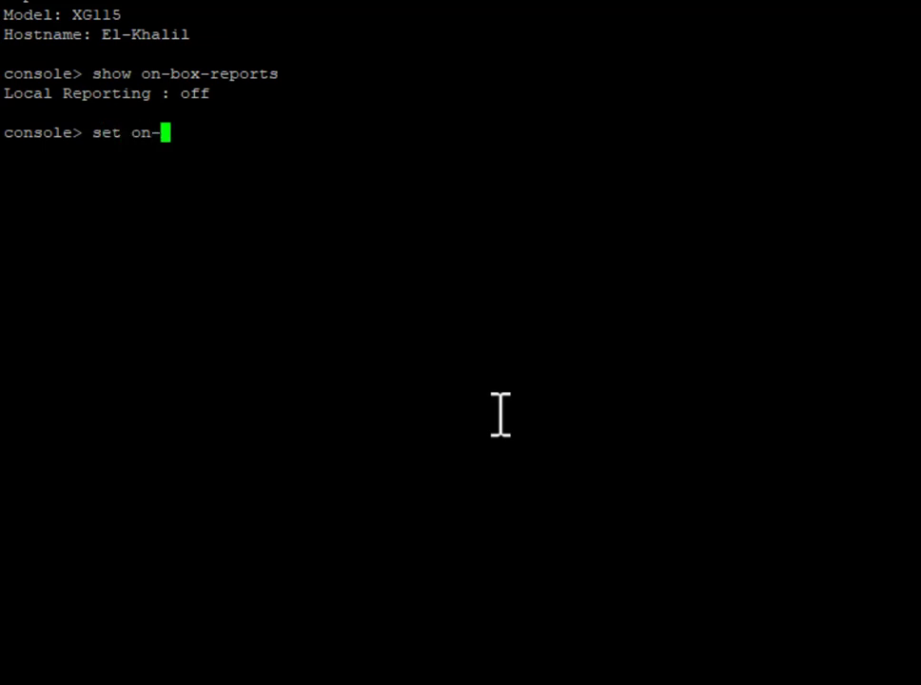
key(Tab)
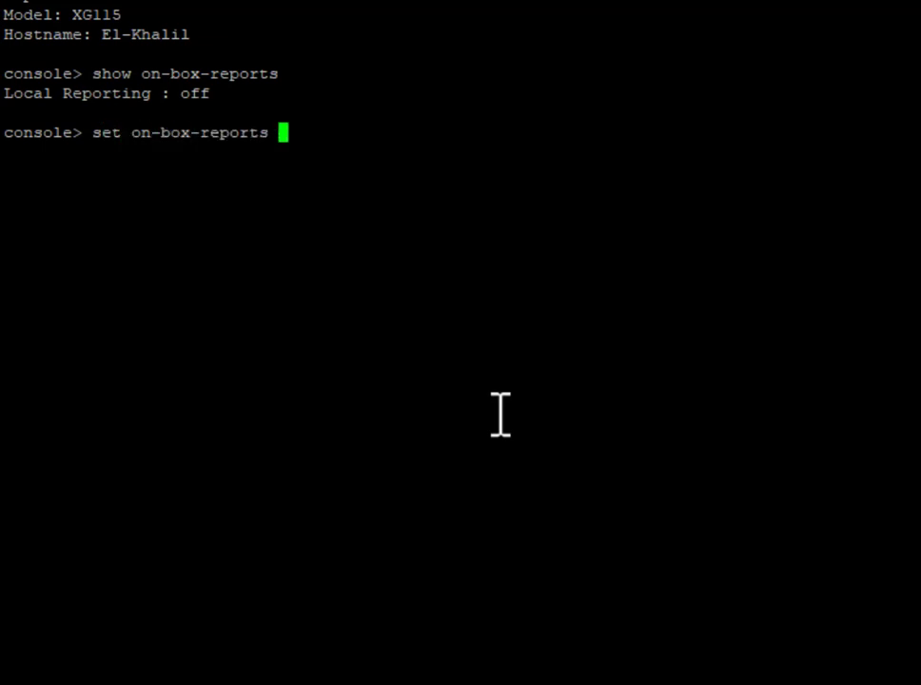
text(on)
key(Return)
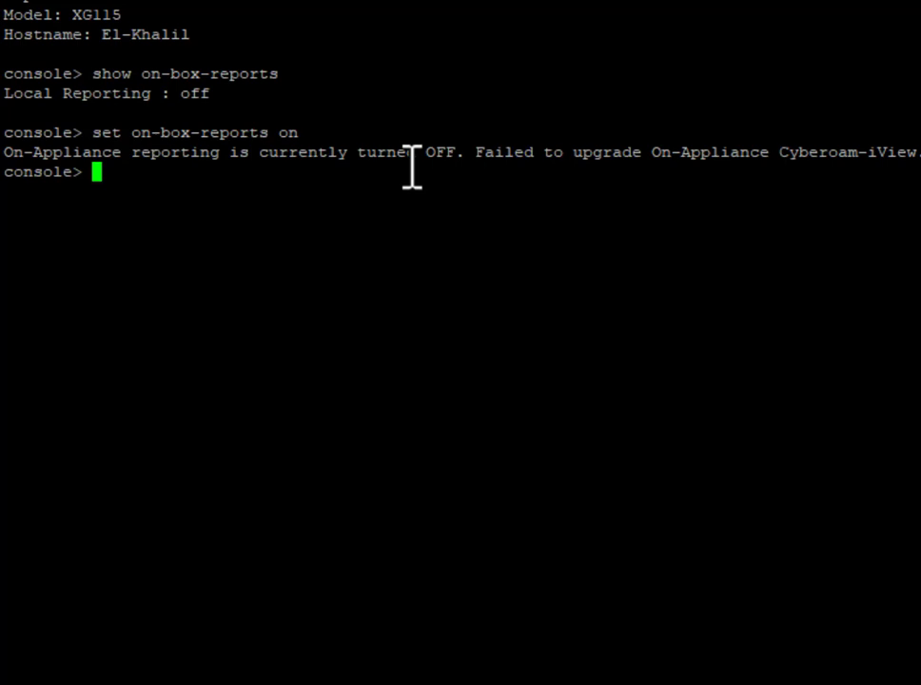
text(system )
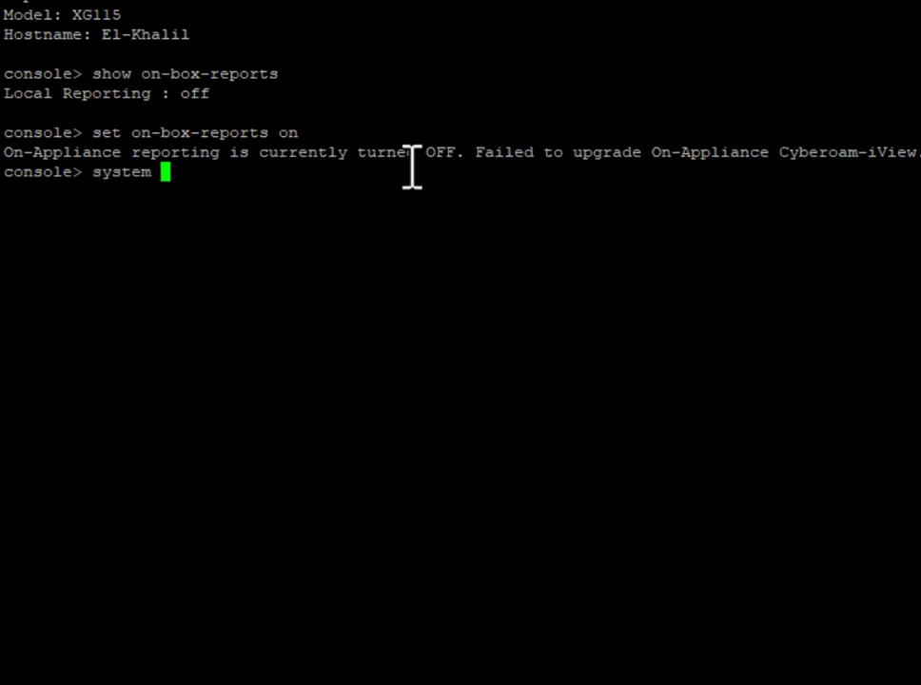
text(diag)
Run 'system diagnostics show disk': report 91%, configuration 21%, content 14%; then recall it for editing
key(Tab)
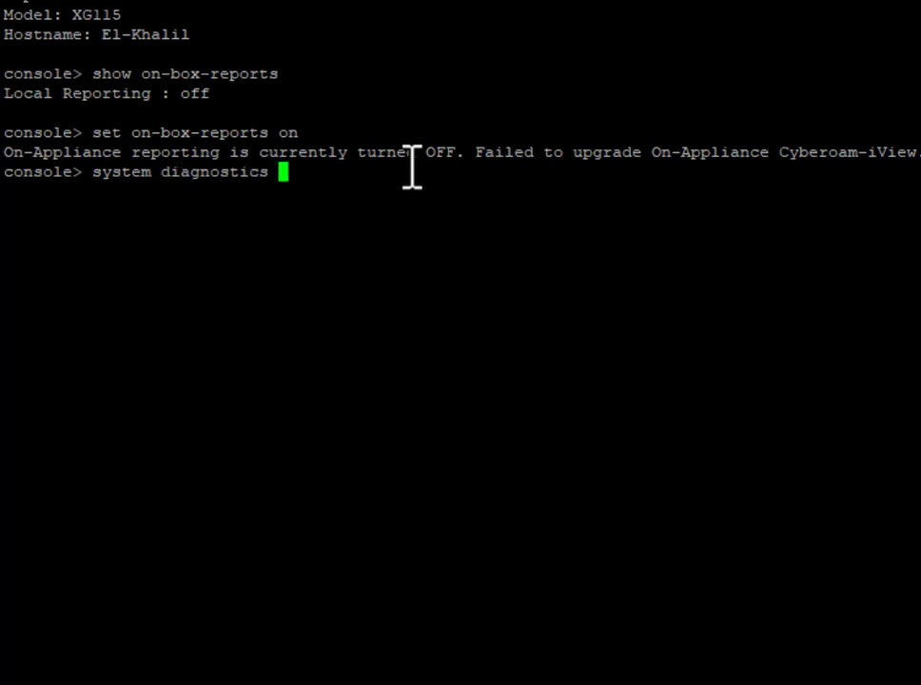
text(s)
key(Tab)
text(d)
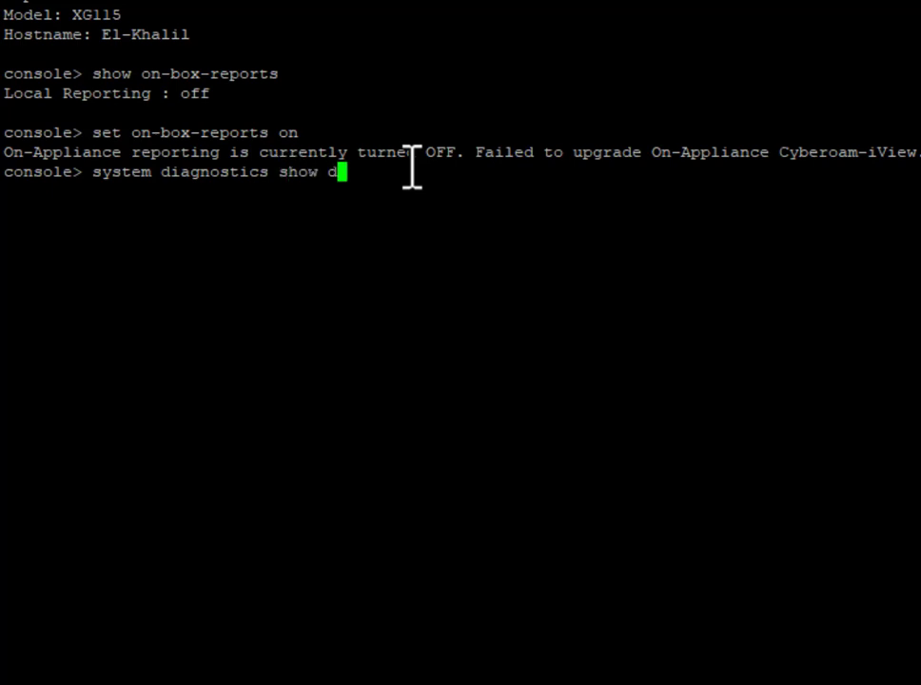
key(Tab)
key(Return)
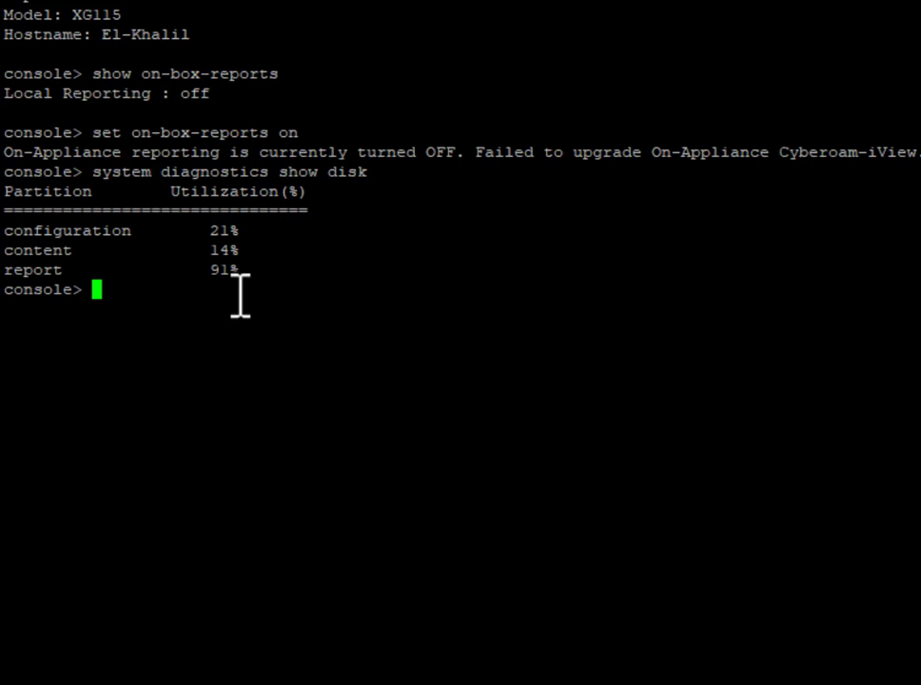
key(Up)
key(Up)
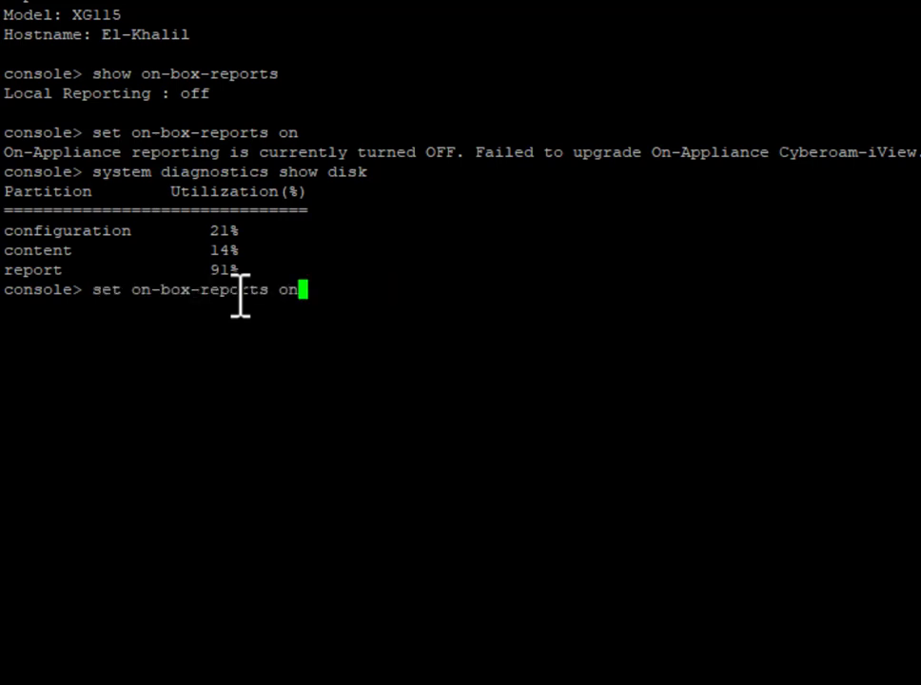
key(Down)
key(BackSpace)
key(BackSpace)
key(BackSpace)
key(BackSpace)
key(BackSpace)
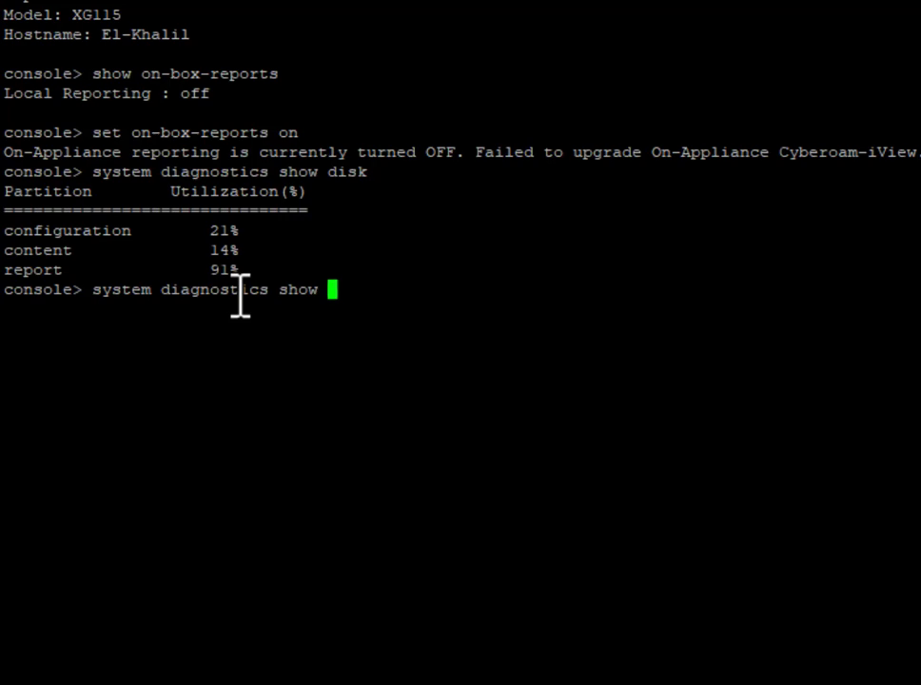
Run 'system diagnostics show subsystem-info' and highlight ReportDB's DEAD status
text(sub)
key(Tab)
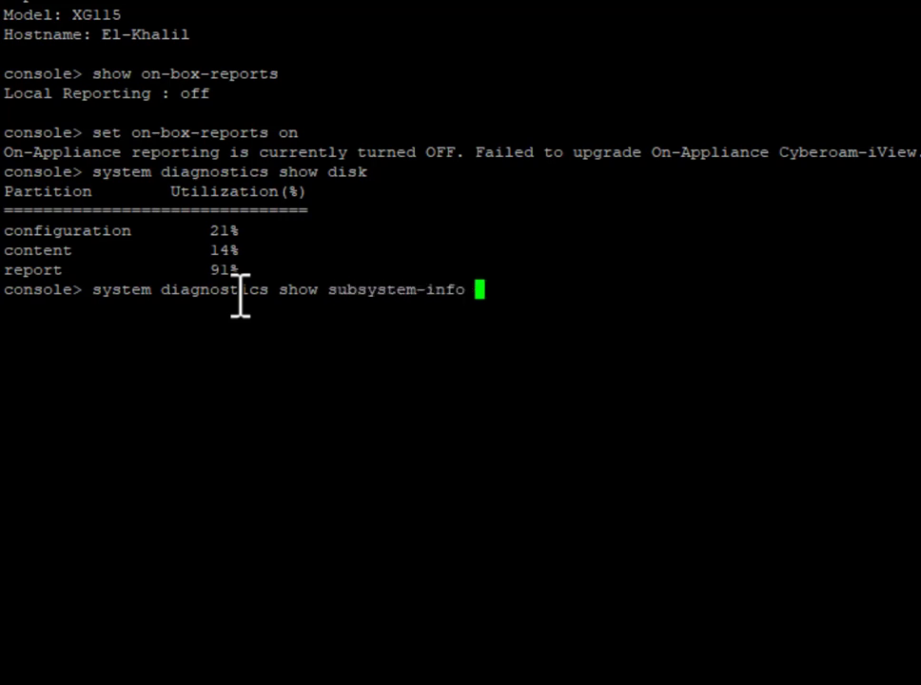
key(Return)
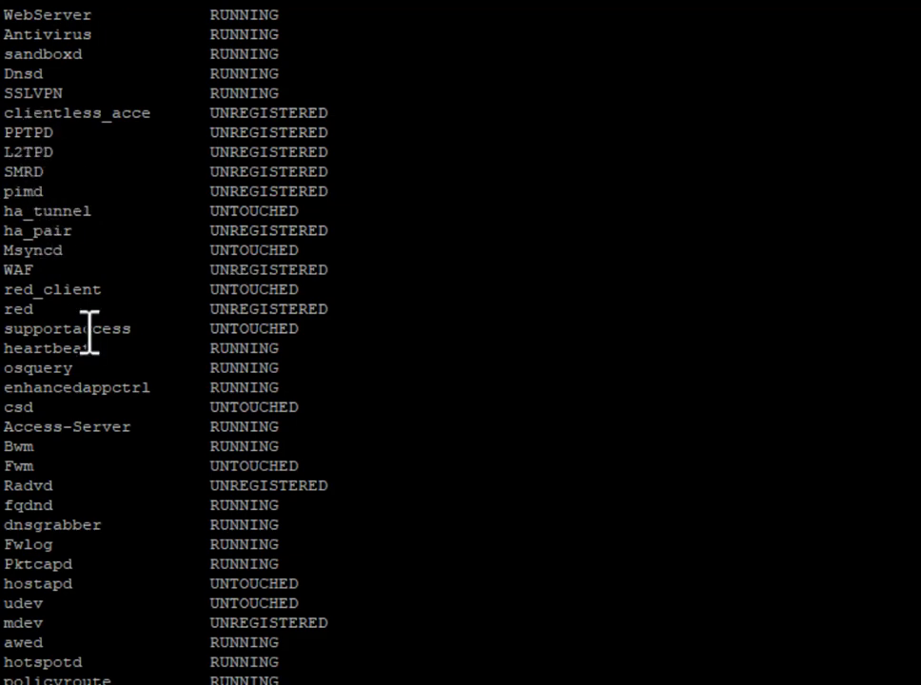
scroll(89, 333, up, 10)
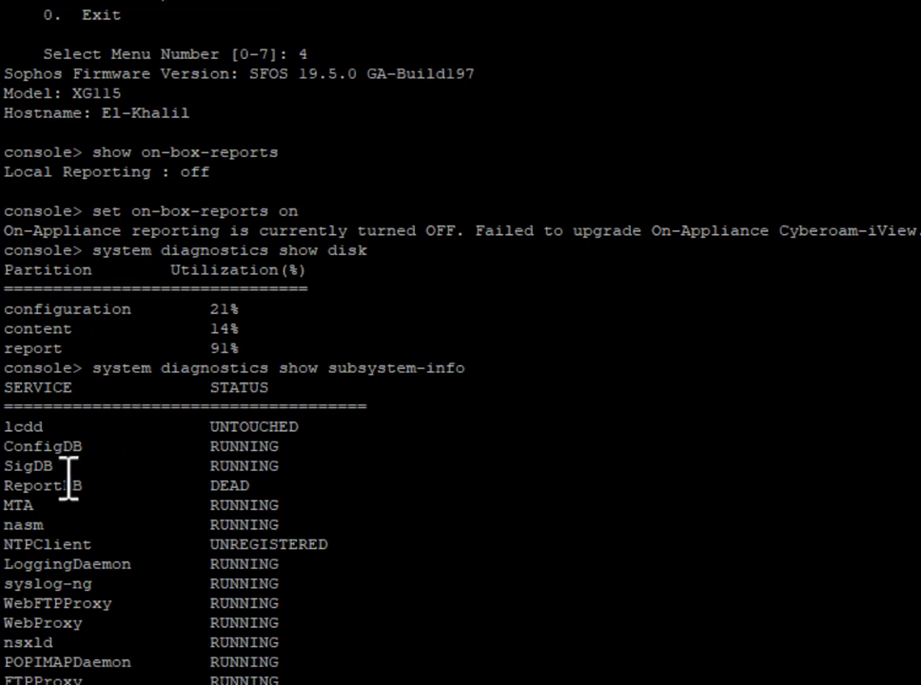
drag(249, 487, 193, 495)
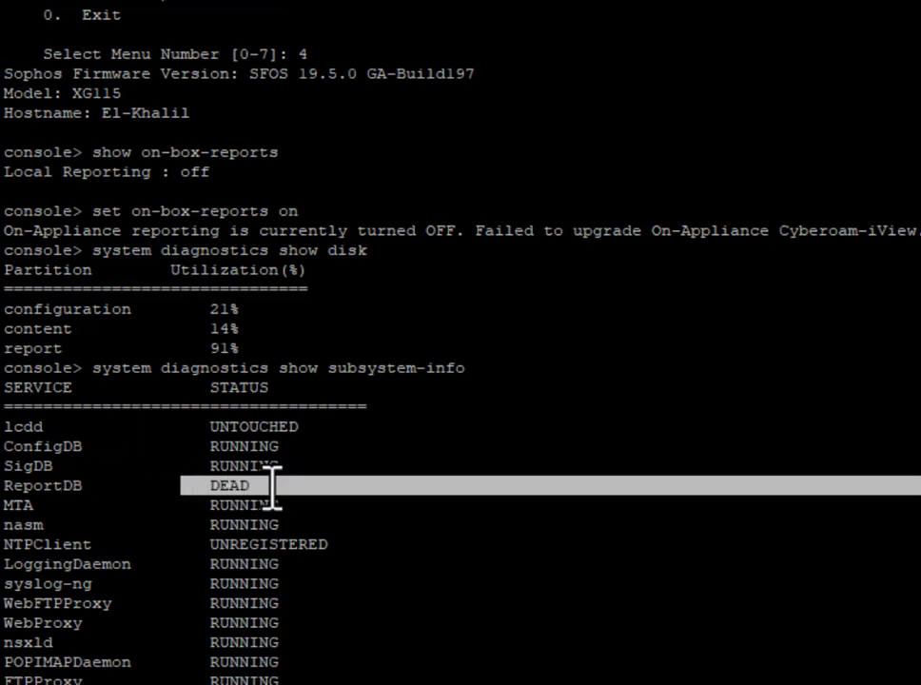
scroll(300, 487, down, 10)
scroll(302, 487, up, 15)
scroll(302, 487, down, 15)
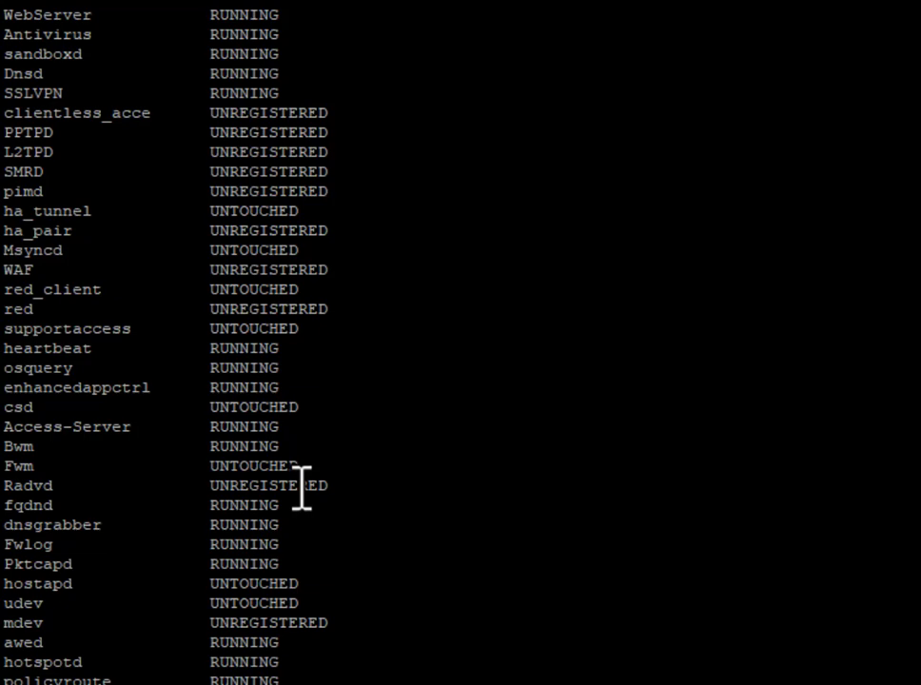
From the console Main Menu, choose Device Management (5) then Flush Device Reports (4), reaching the reboot confirmation
key(Return)
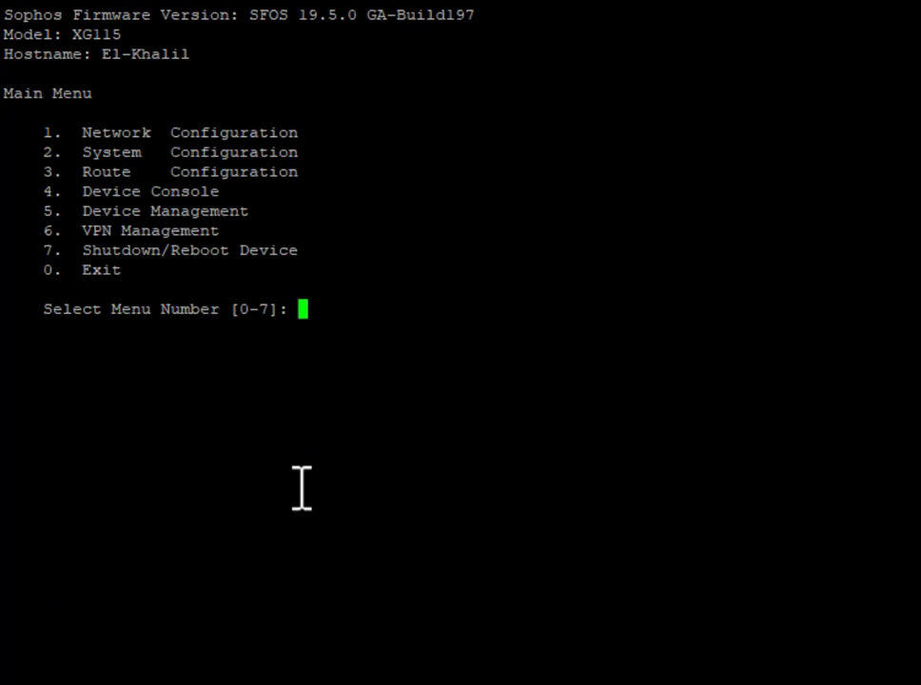
text(5)
key(Return)
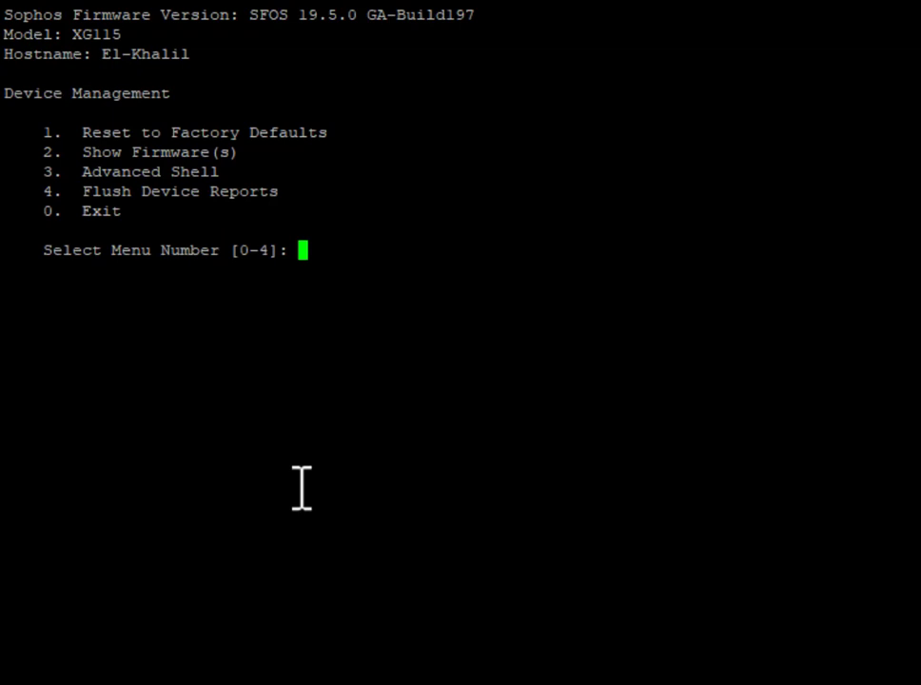
text(4)
key(Return)
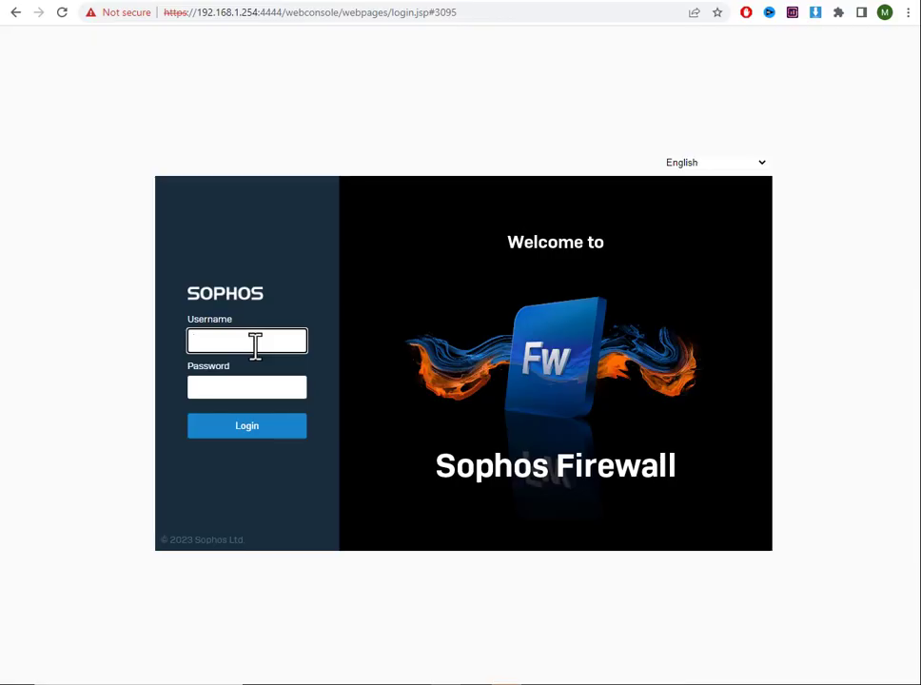
Sign back in to the web console with the username and password, then enter host 192.168.1.254 in PuTTY
text(mo)
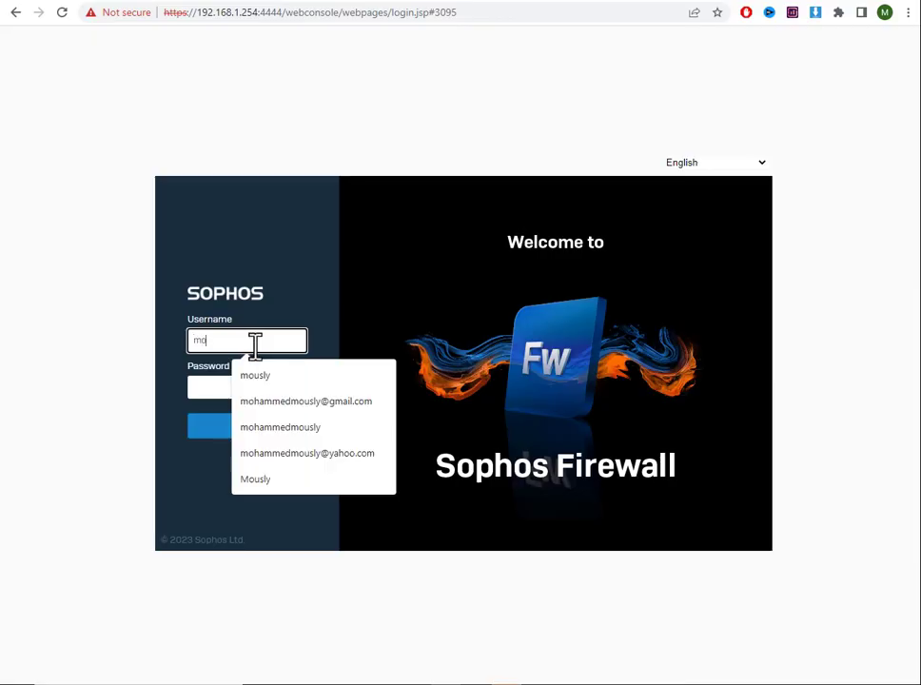
text(usly)
key(Tab)
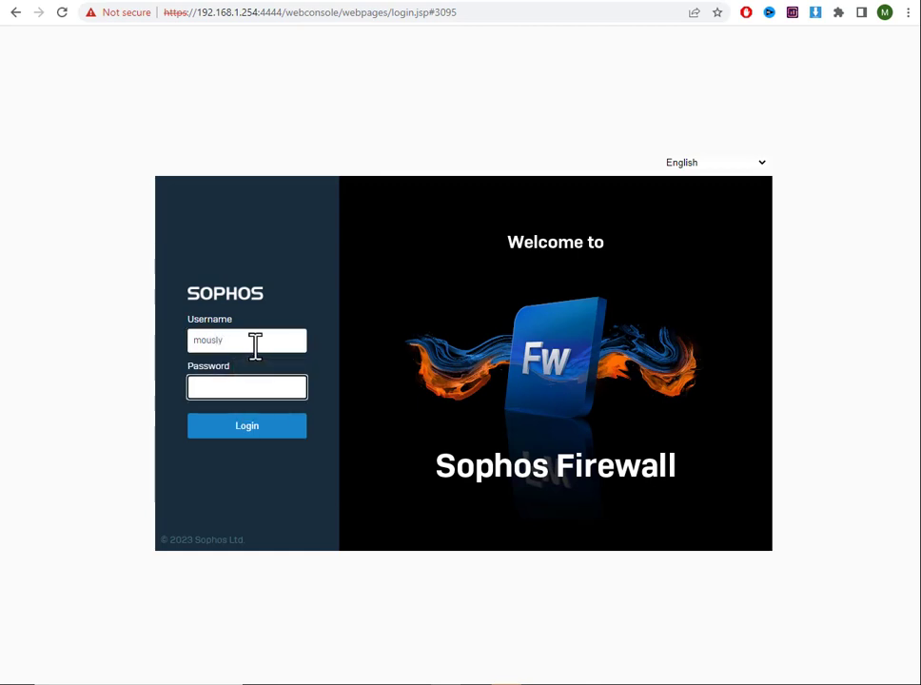
text(•••••••••)
key(Return)
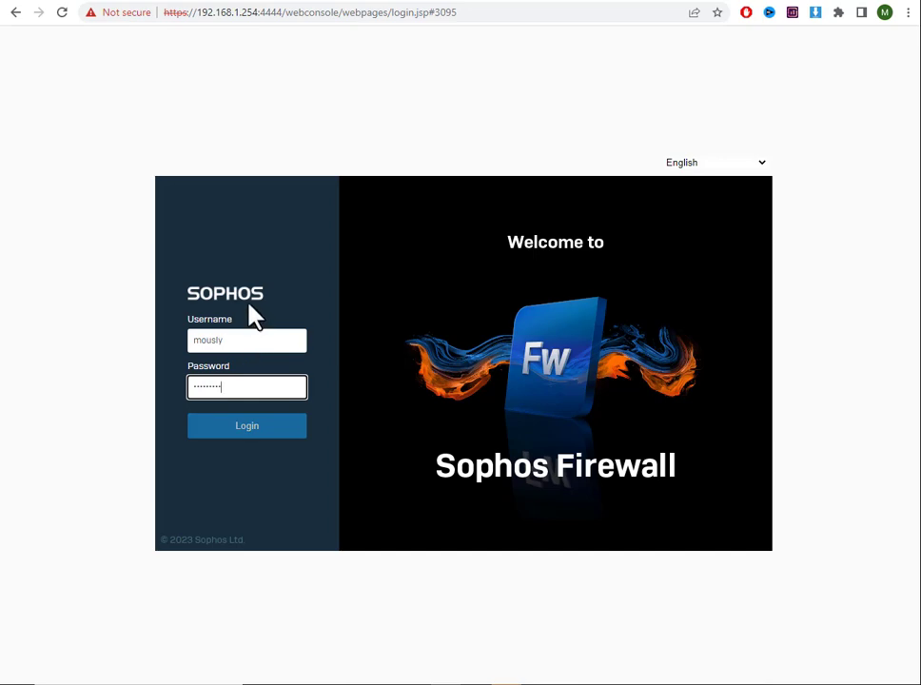
click(265, 427)
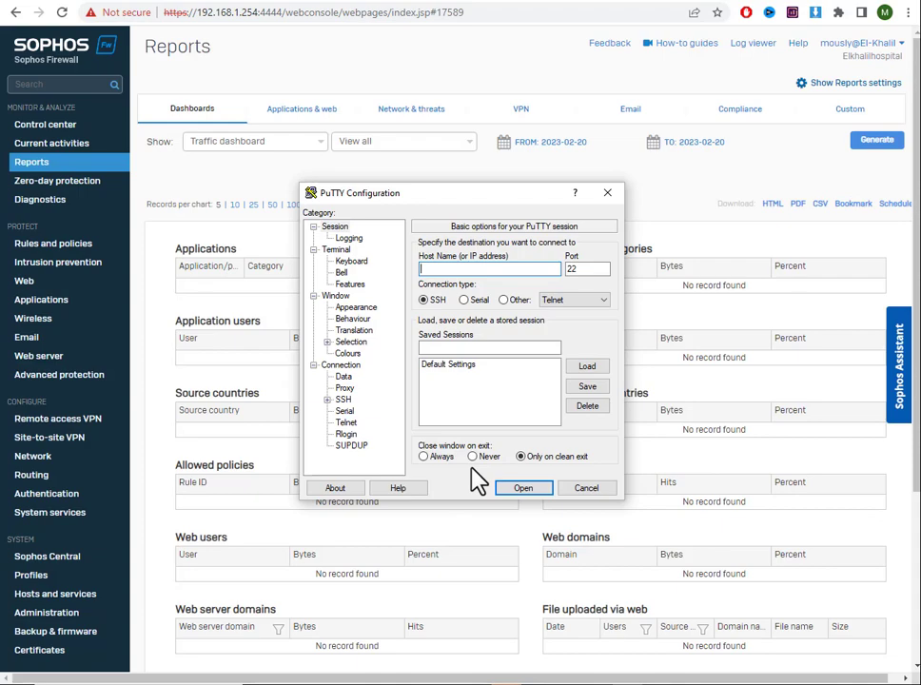
text(192.168.1.254)
Open the SSH session, log in as admin with its password, and enter the Device Console (option 4)
key(Return)
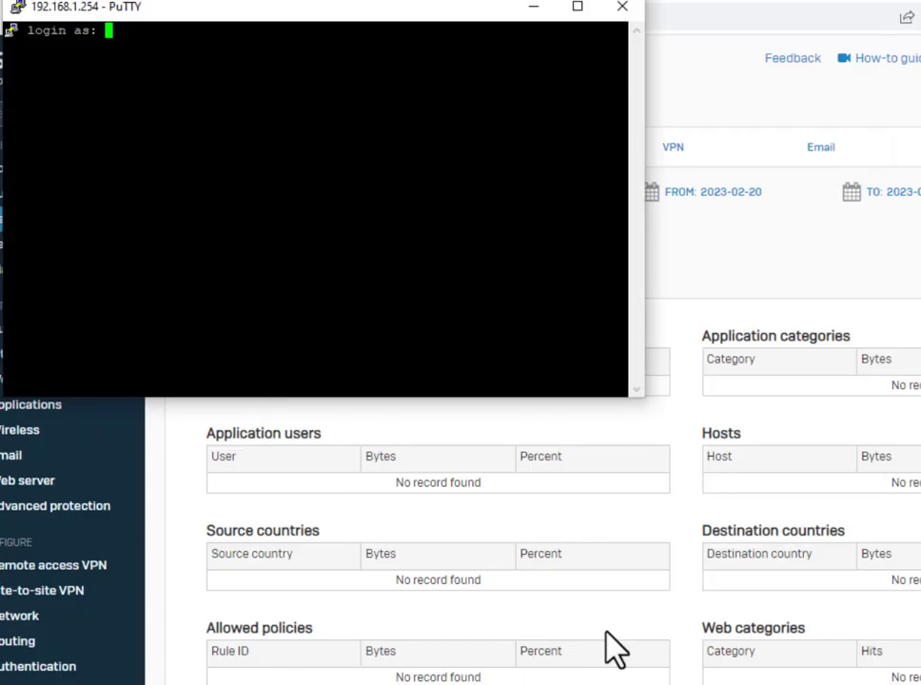
text(admin)
key(Return)
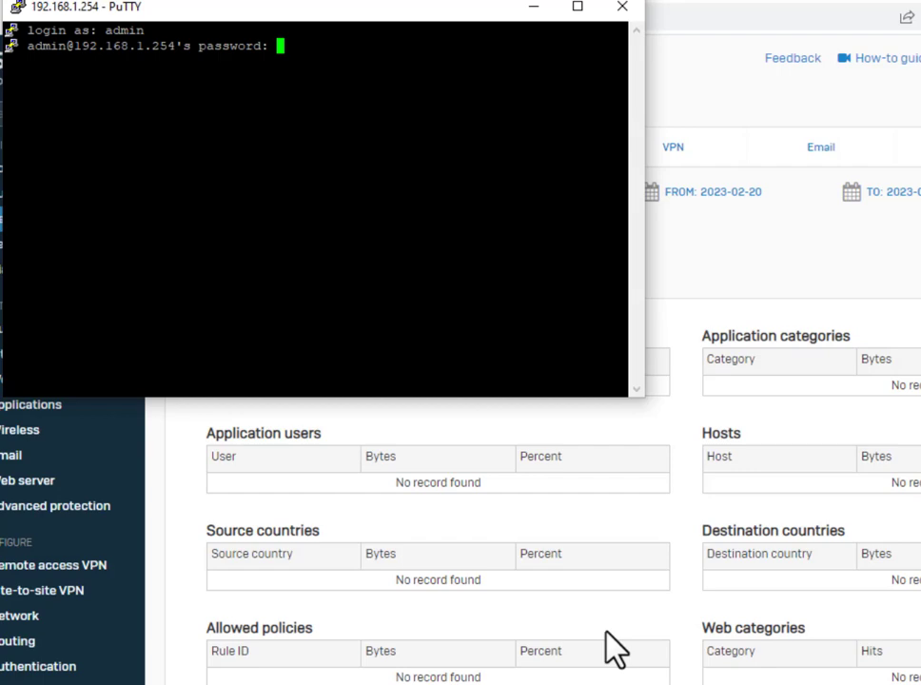
key(Return)
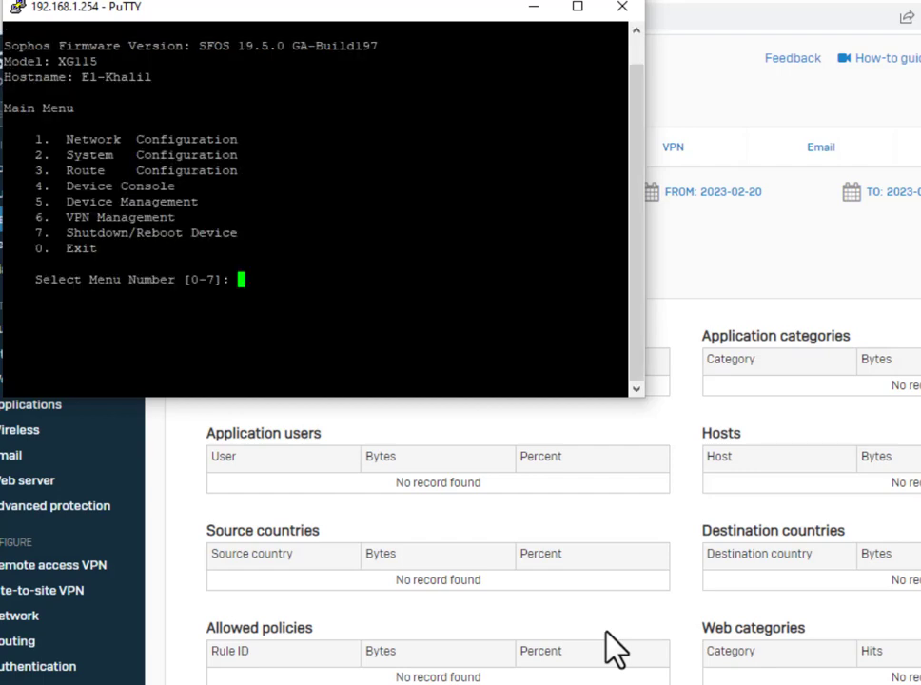
text(4)
key(Return)
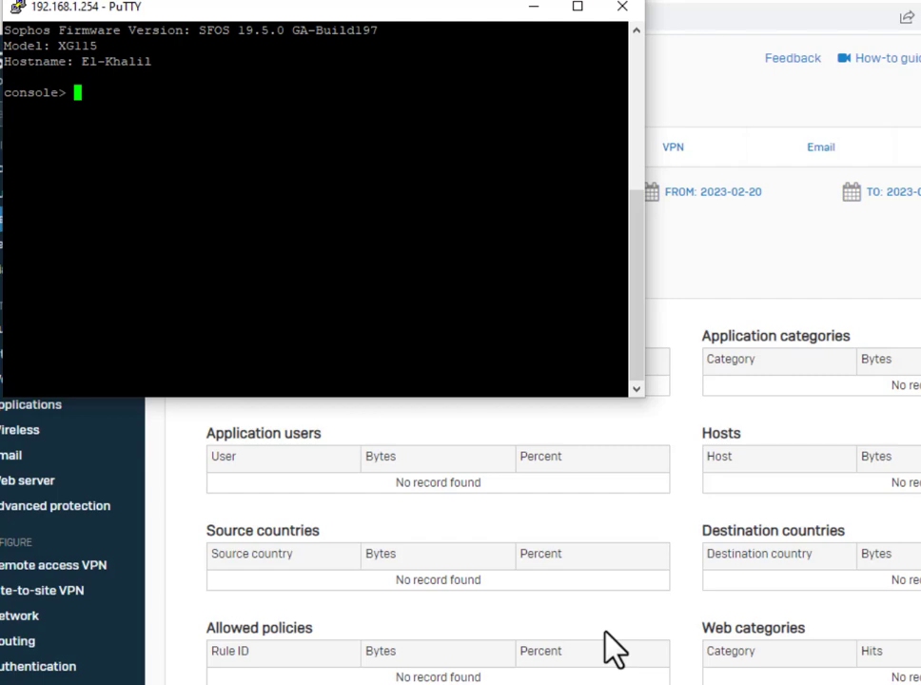
Run 'show on-box-reports' and 'system diagnostics show subsystem-info', confirming ReportDB running and 1.2G log usage
text(show on)
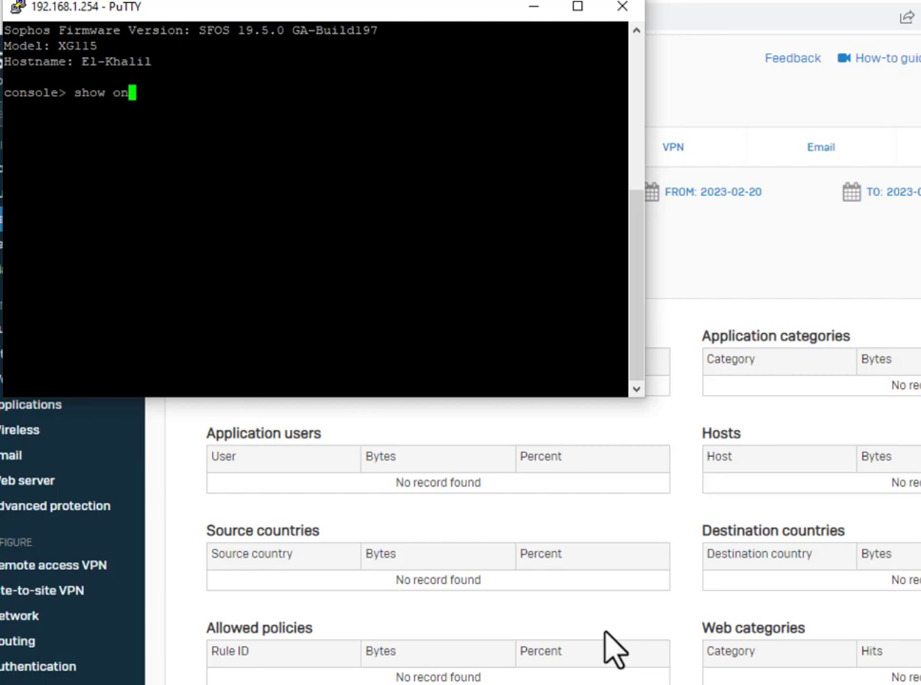
text(-box-reports)
key(Return)
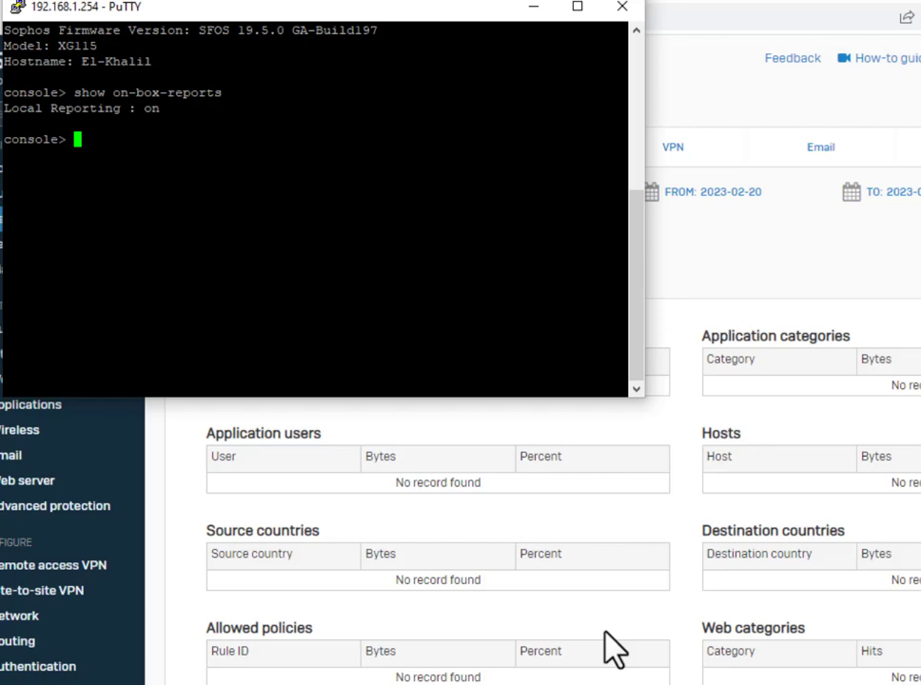
text(system )
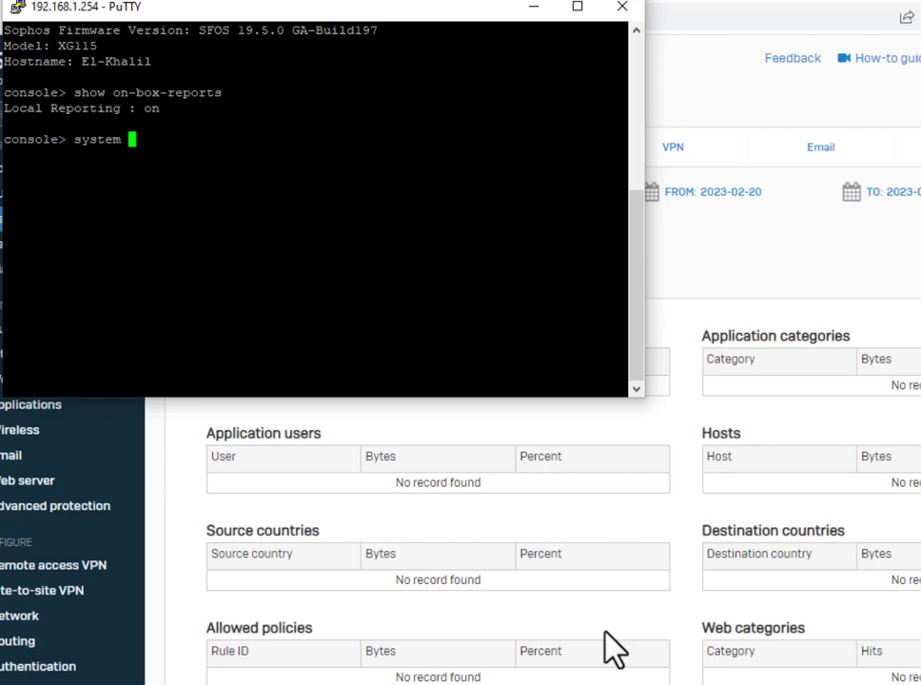
text(diagnostics )
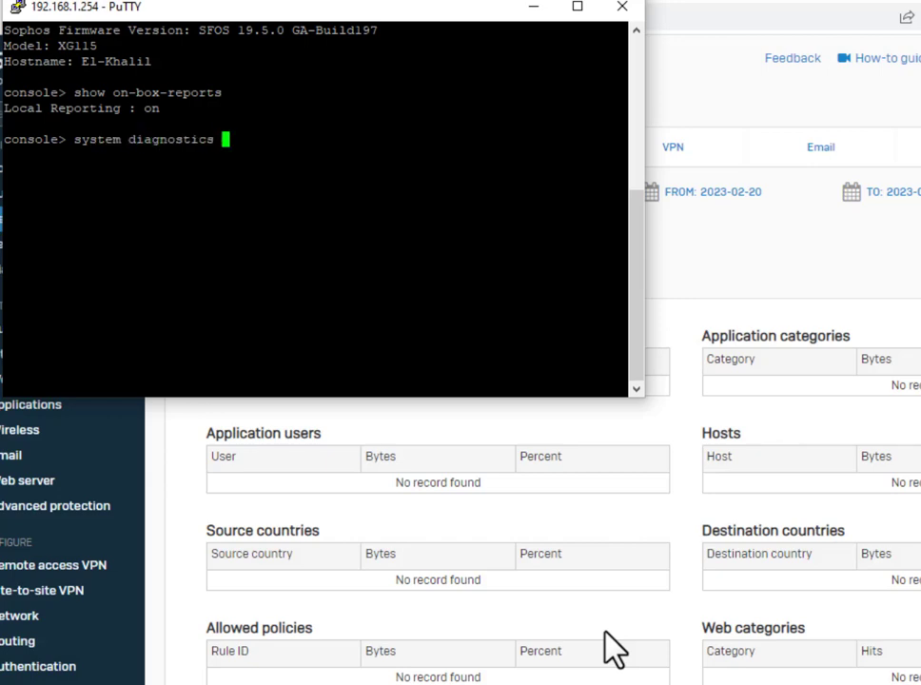
text(show subsystem-info)
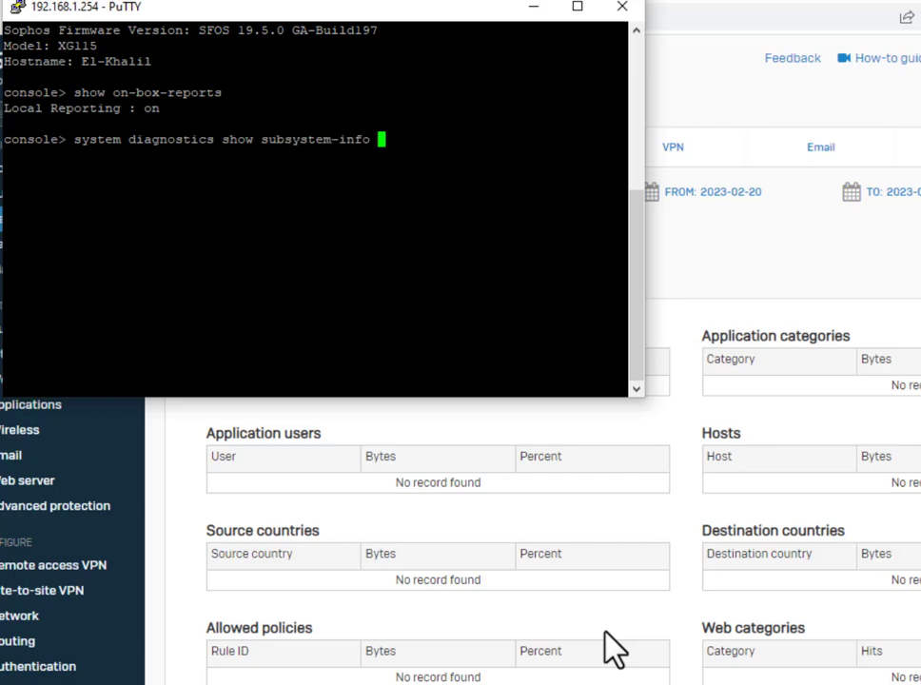
key(Return)
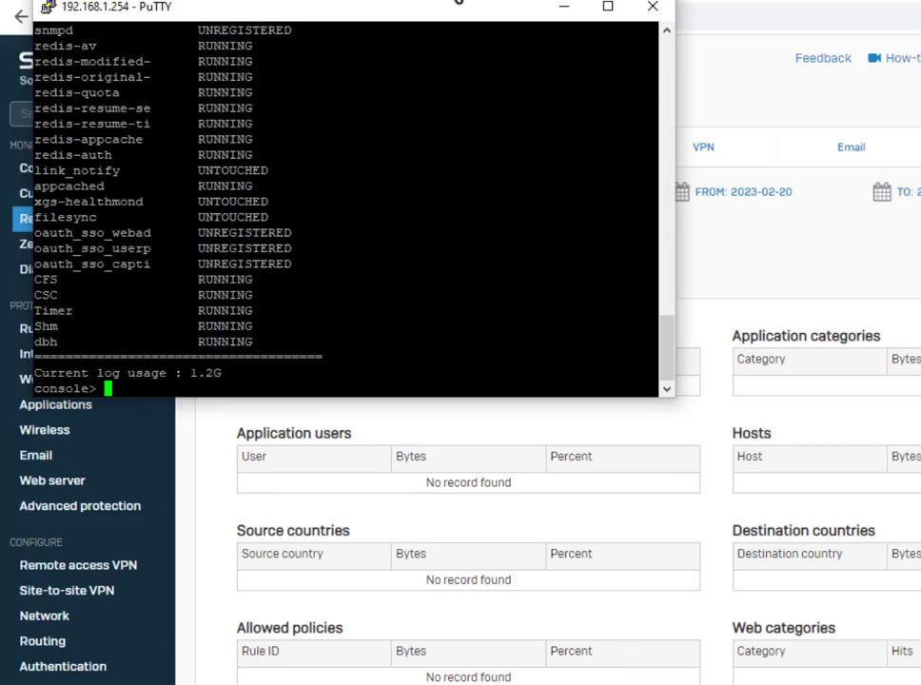
click(608, 8)
scroll(238, 292, up, 10)
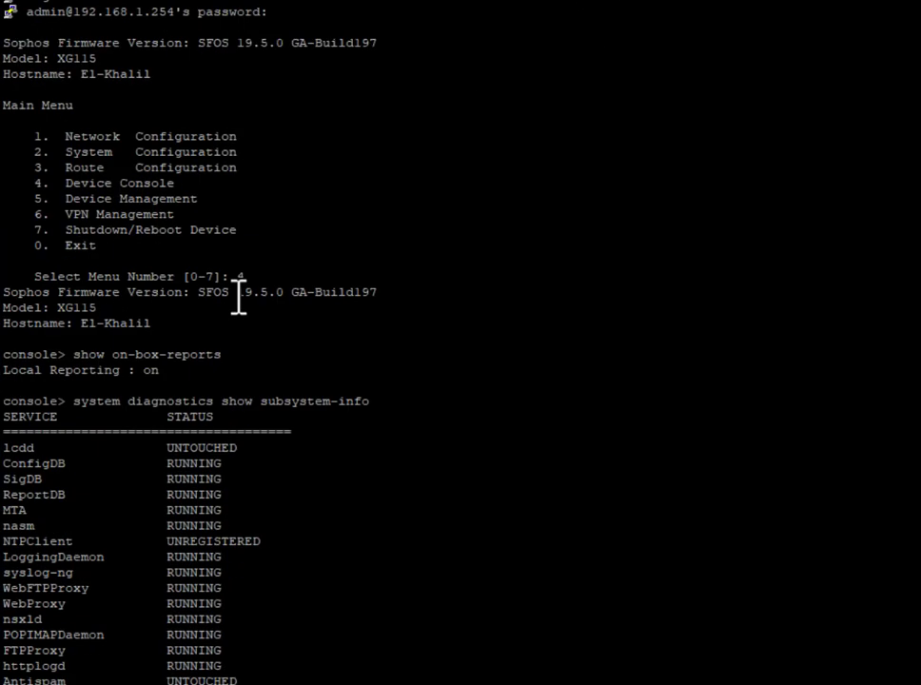
scroll(238, 299, down, 10)
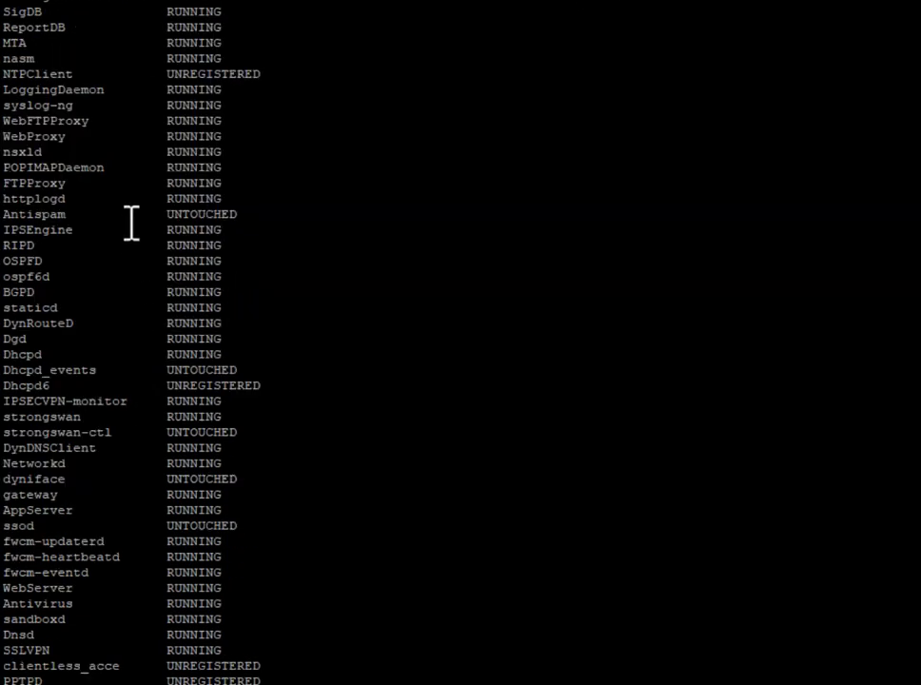
scroll(131, 222, up, 10)
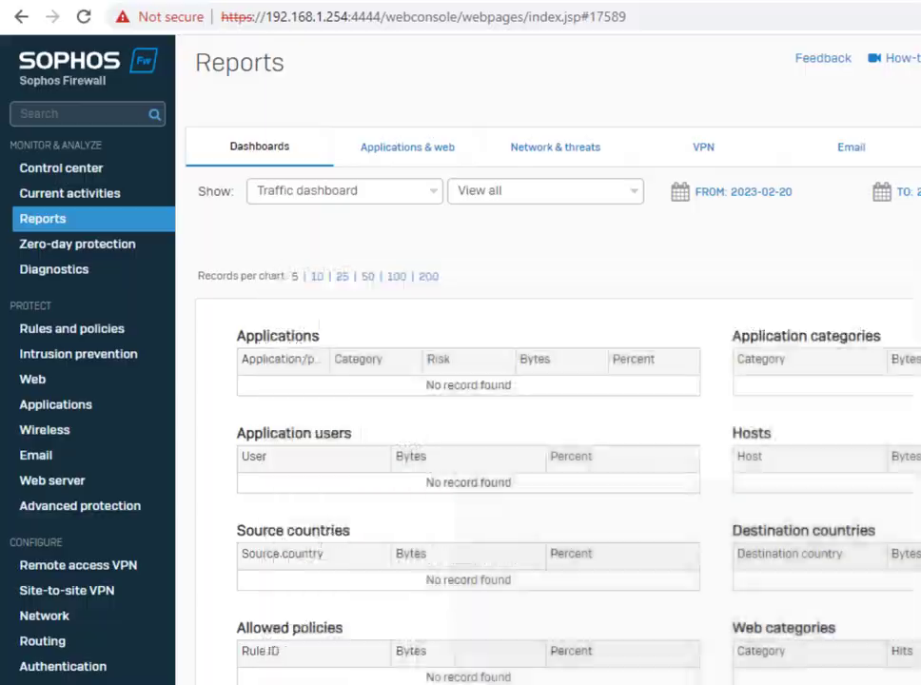
Generate the Traffic dashboard's Applications view, which still shows no records, then open the Log viewer
click(291, 145)
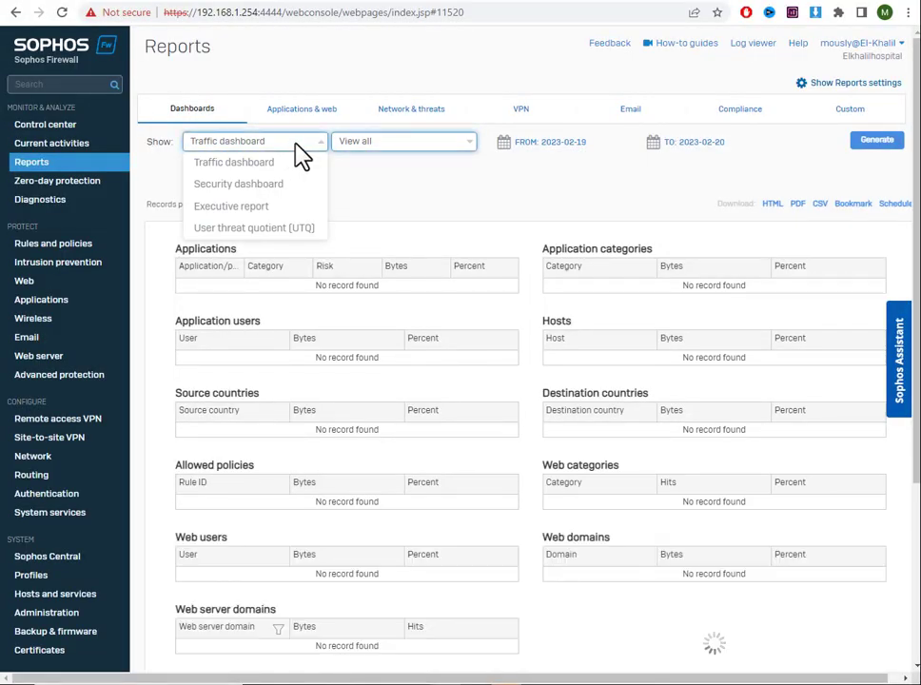
click(300, 165)
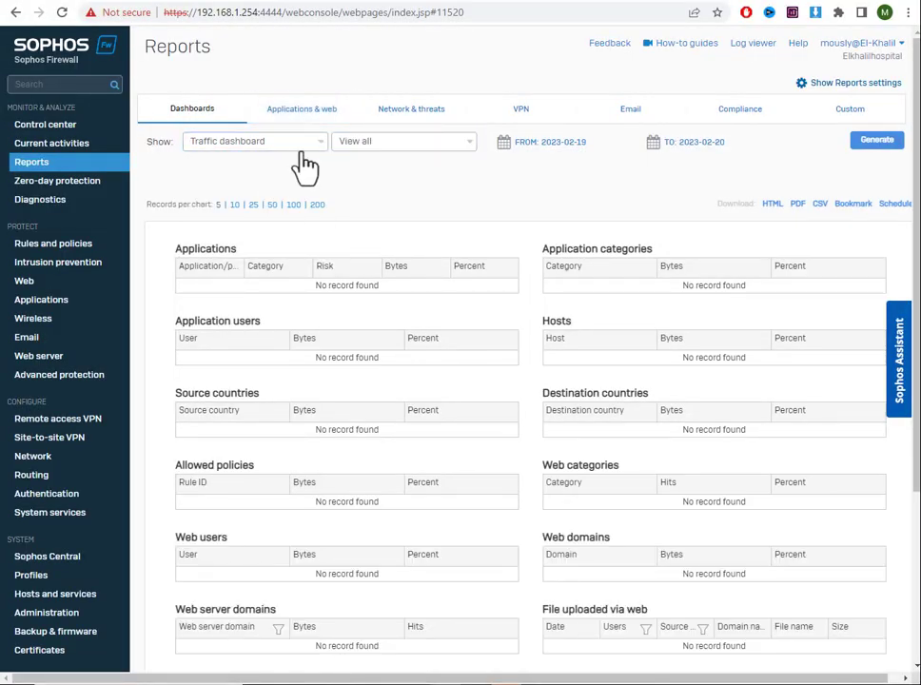
click(360, 144)
click(380, 187)
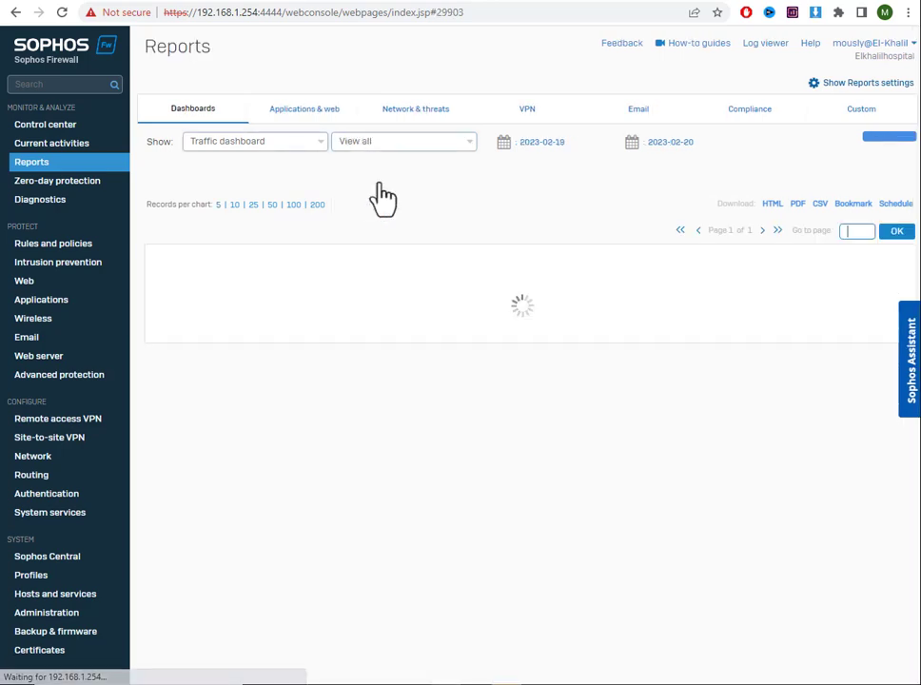
click(892, 144)
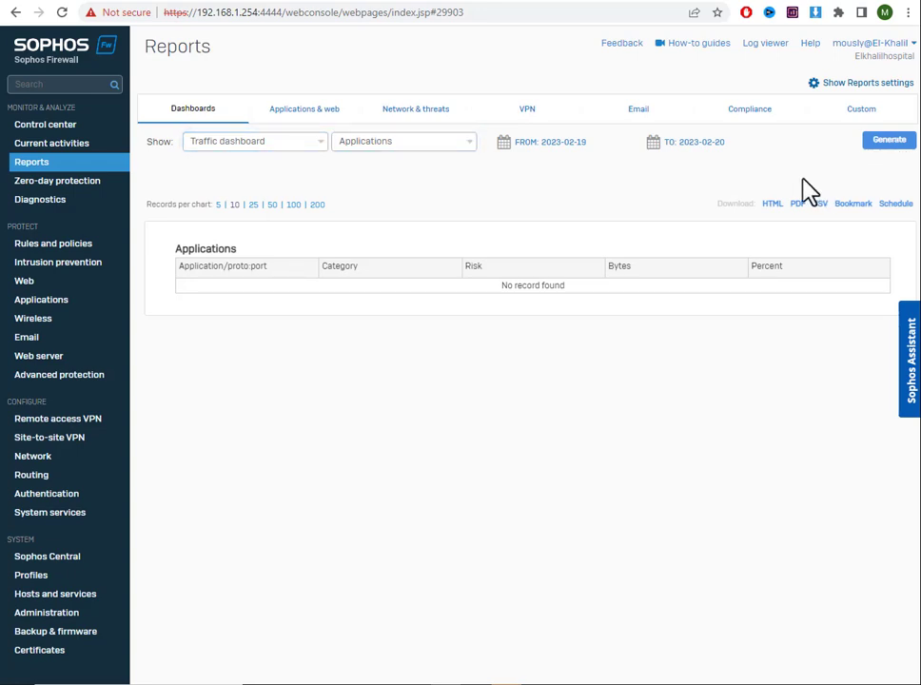
click(772, 44)
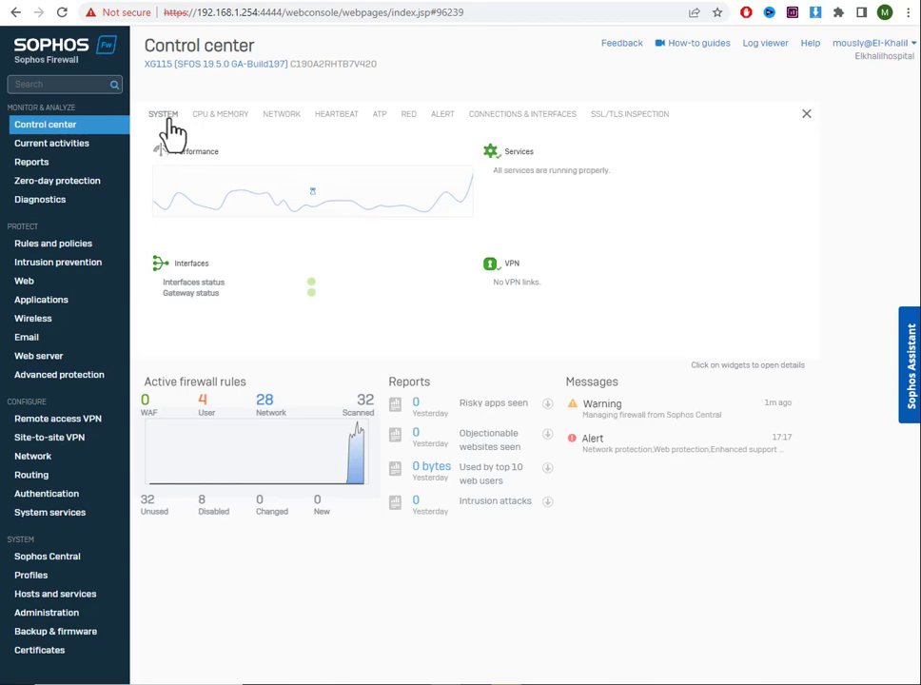
Check the Heartbeat widget and Current activities > Live connections, then return to Reports
click(333, 114)
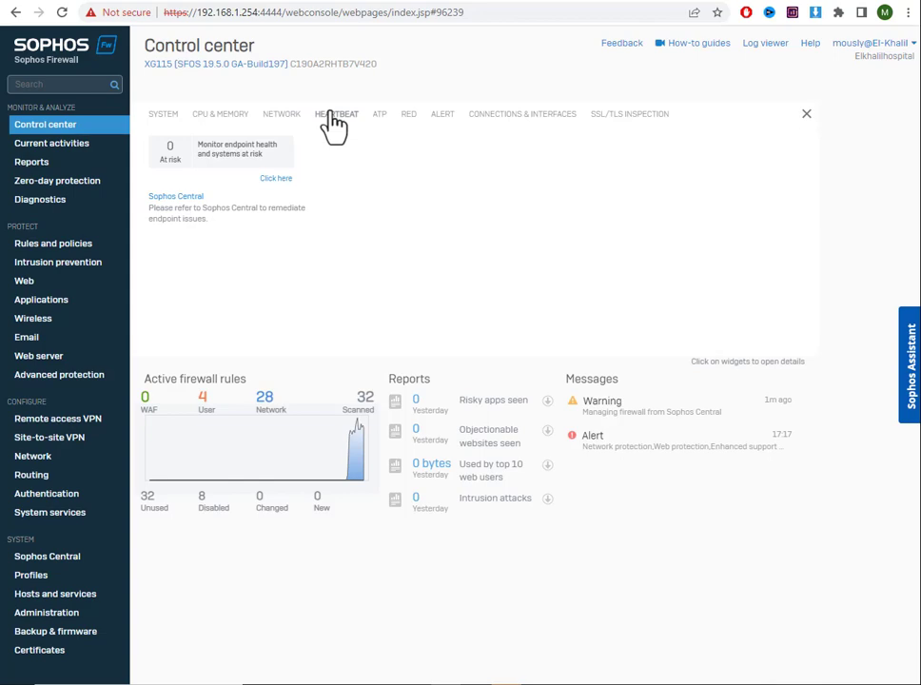
click(55, 145)
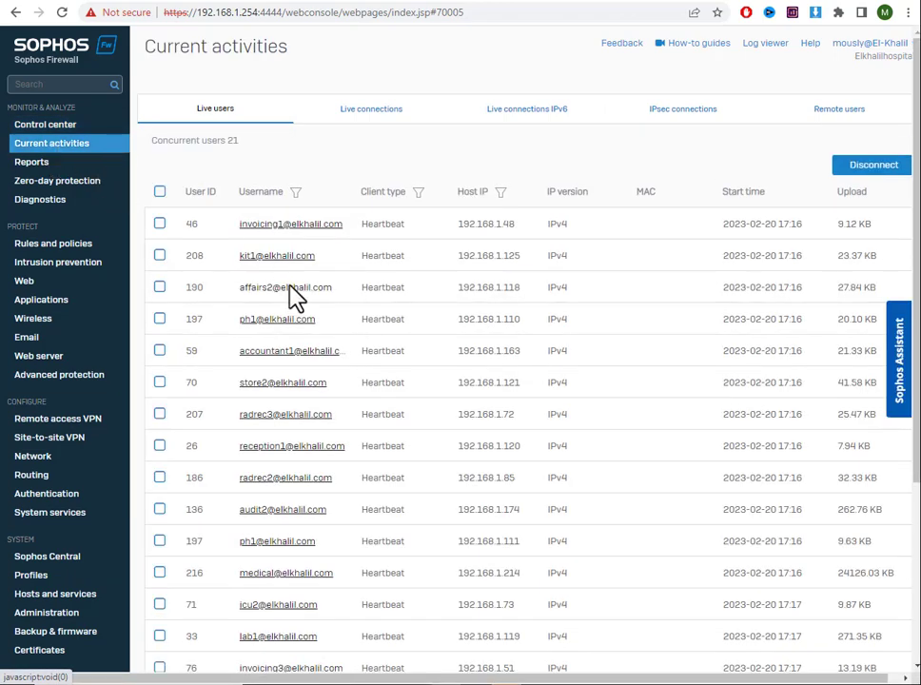
click(354, 121)
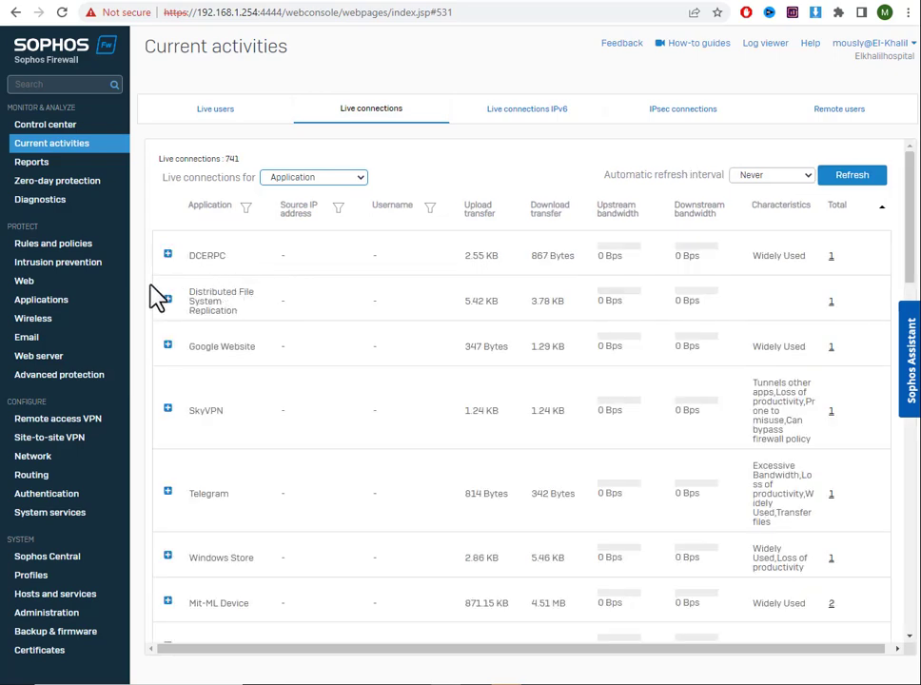
click(45, 168)
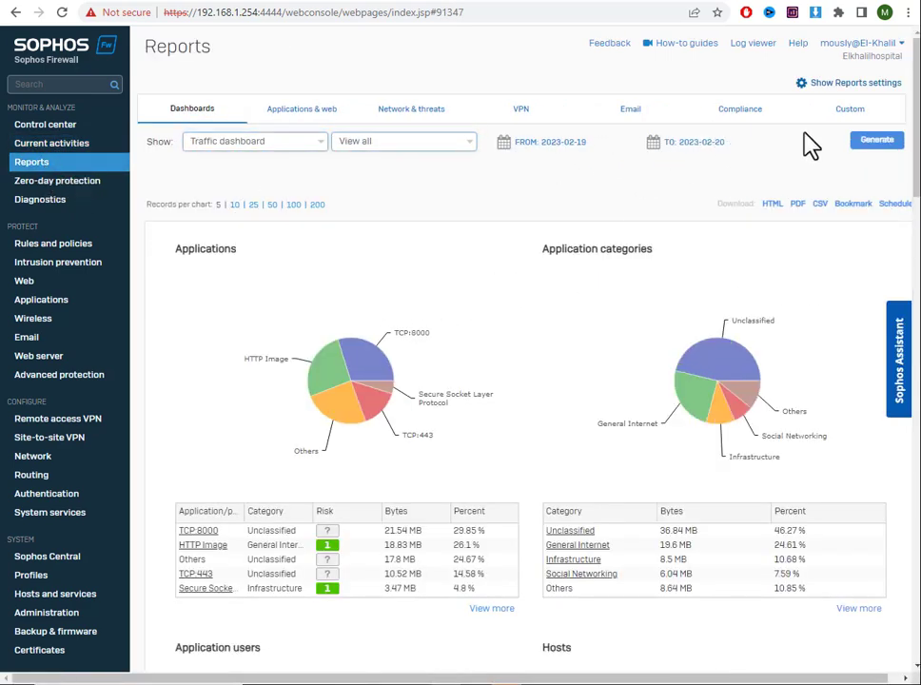
Regenerate the dashboards and view the Applications & web report with source and destination zone traffic
click(870, 144)
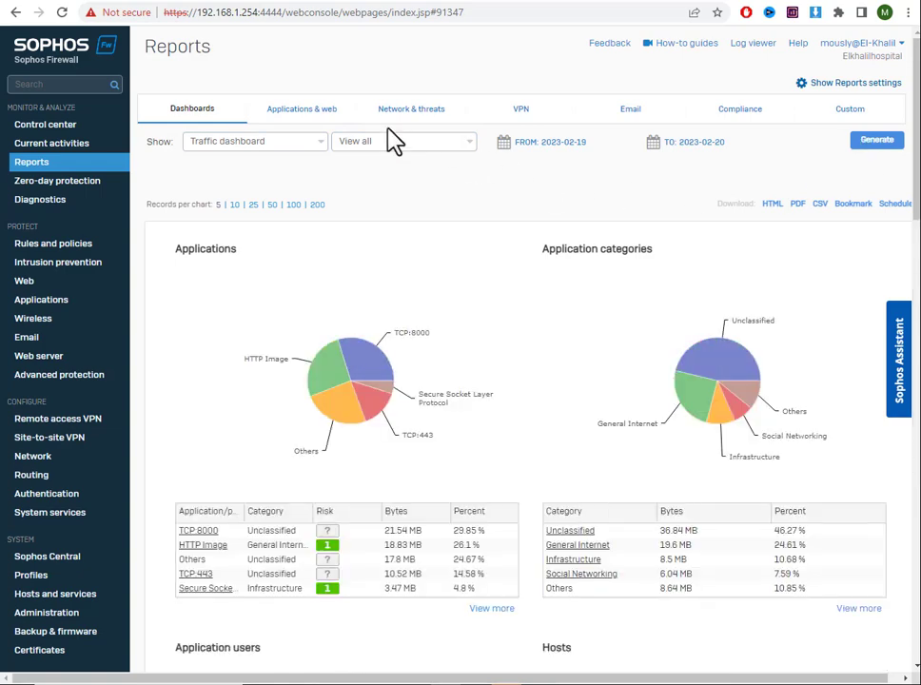
click(306, 108)
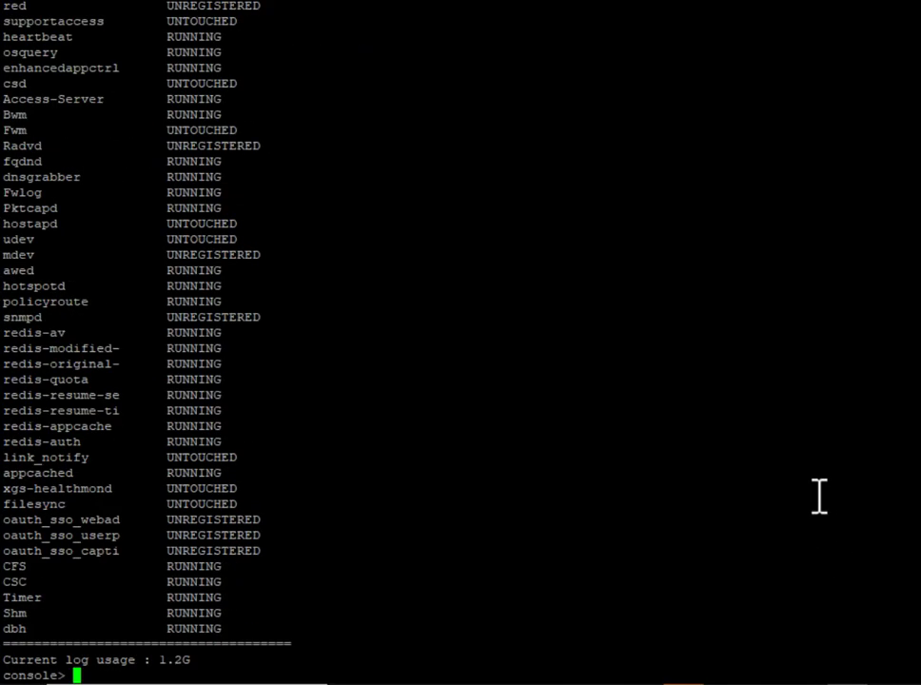
Clear the console, run 'system diagnostics show disk', and highlight the report partition at 18%
text(ar)
key(Return)
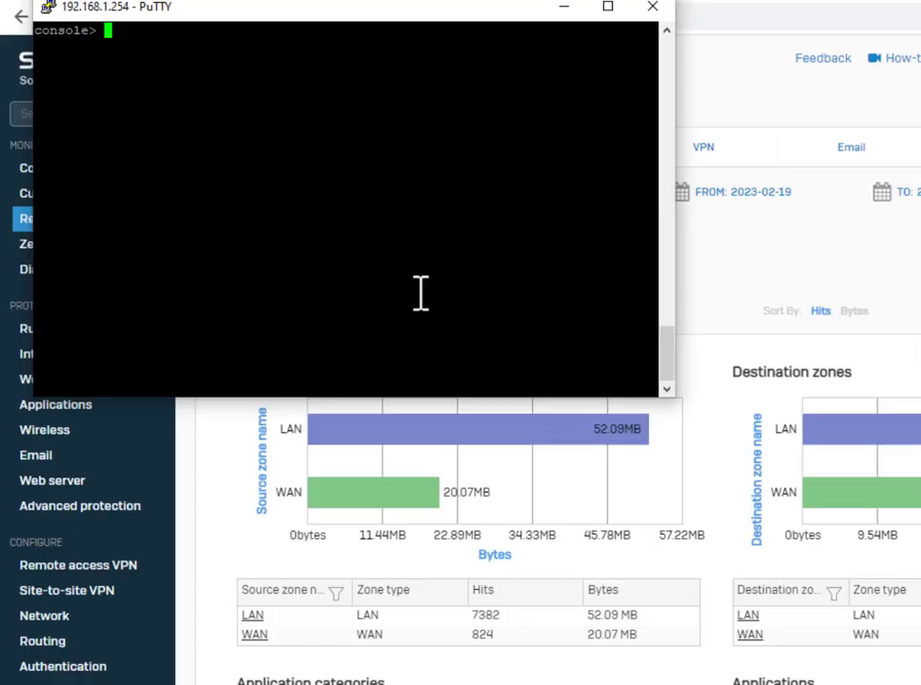
text(system )
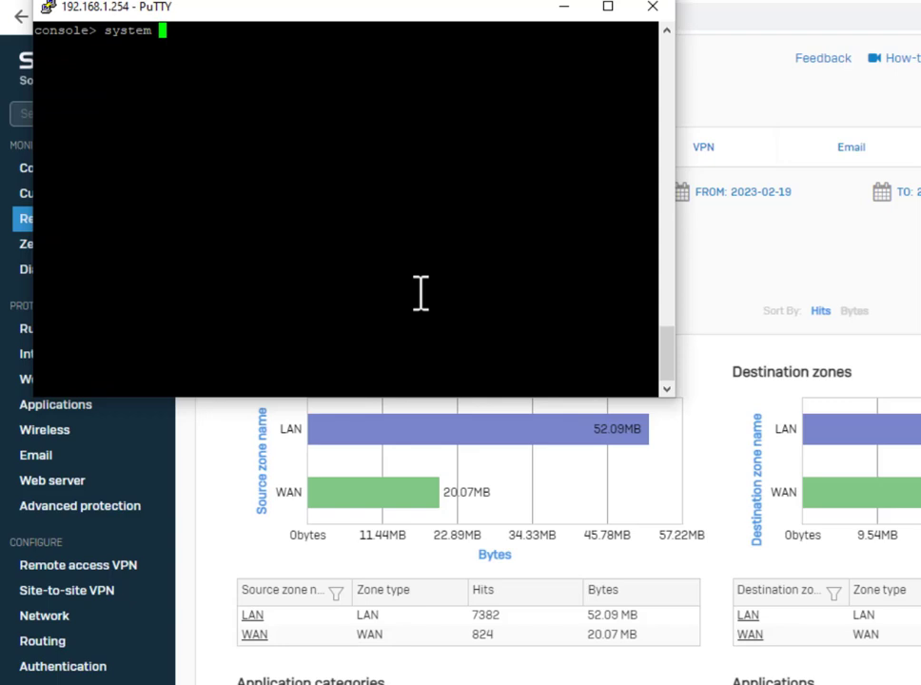
text(diagnostics s)
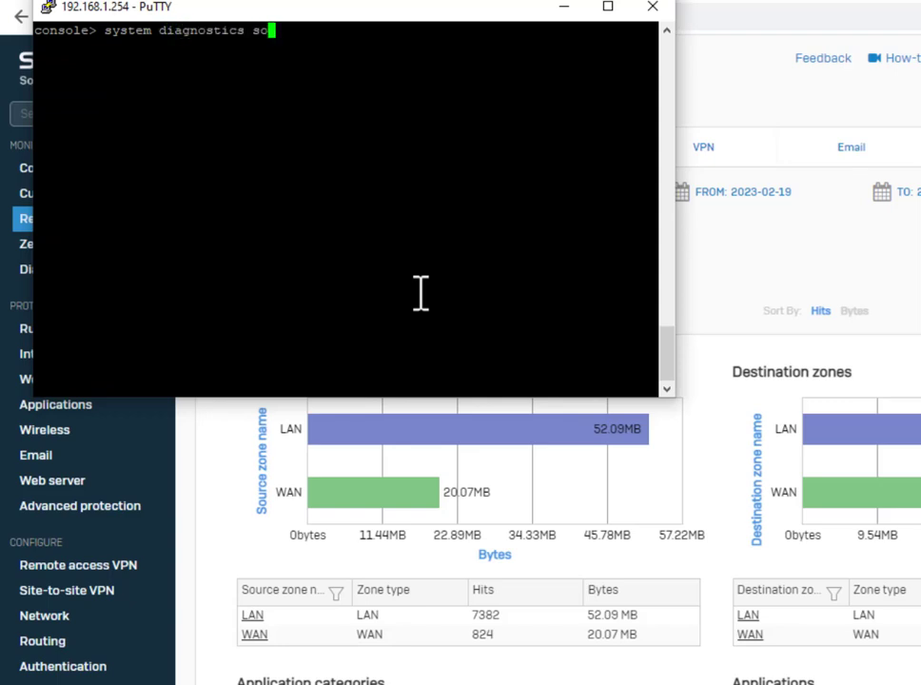
key(BackSpace)
text(how disk)
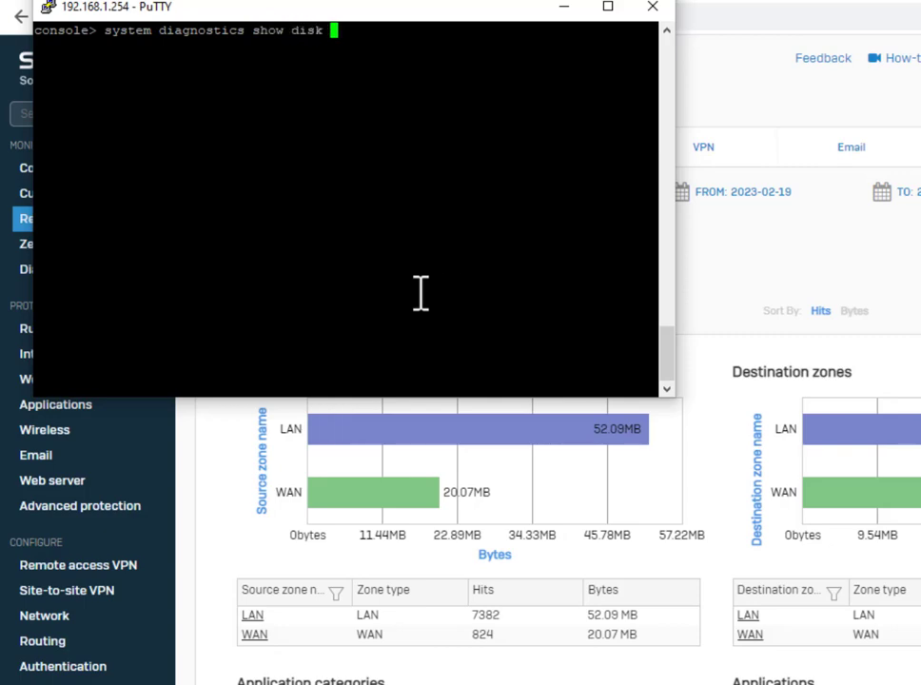
key(Return)
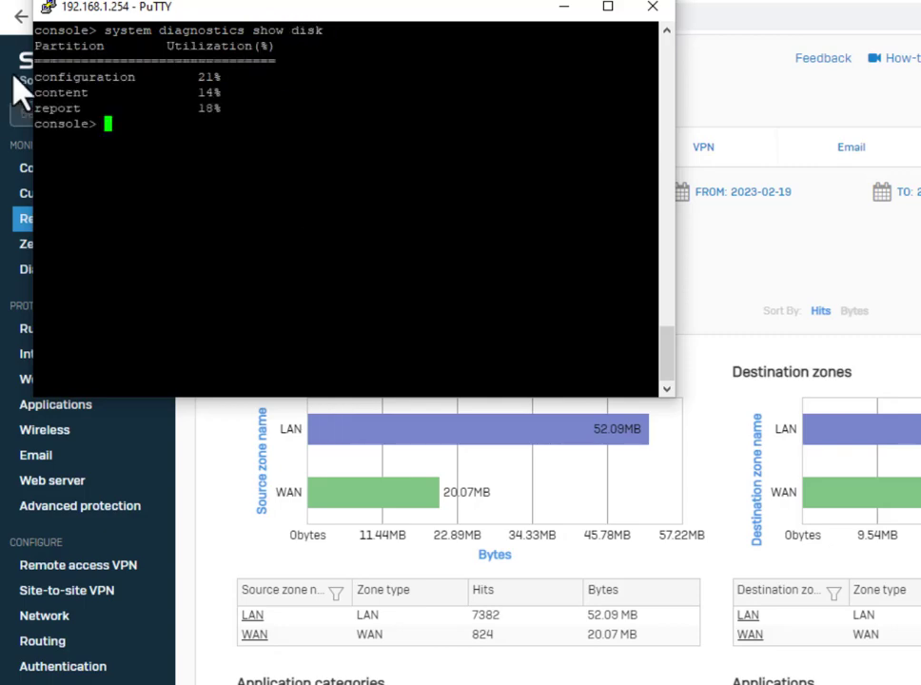
drag(26, 109, 225, 103)
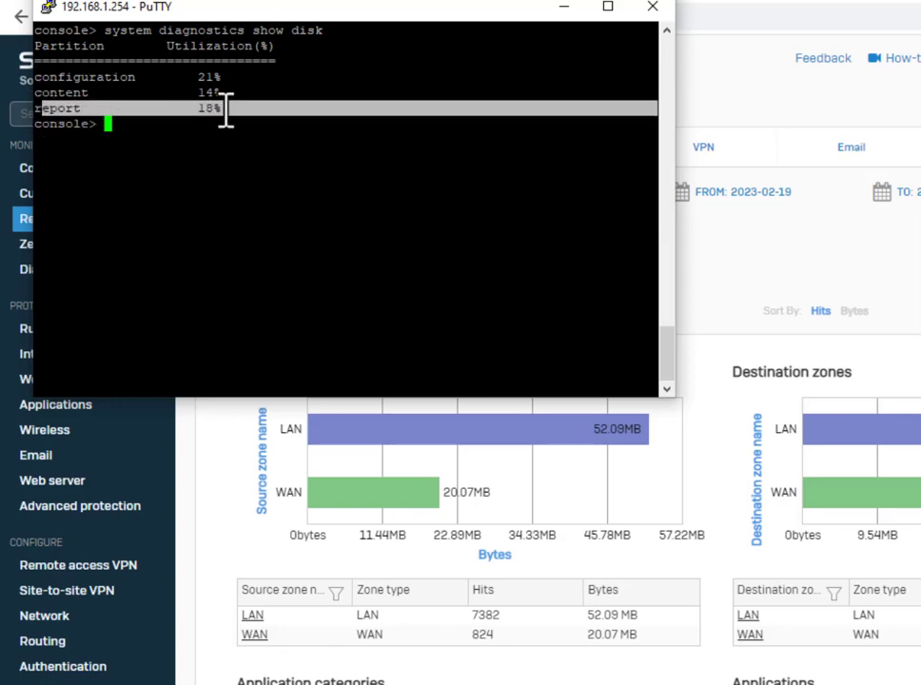